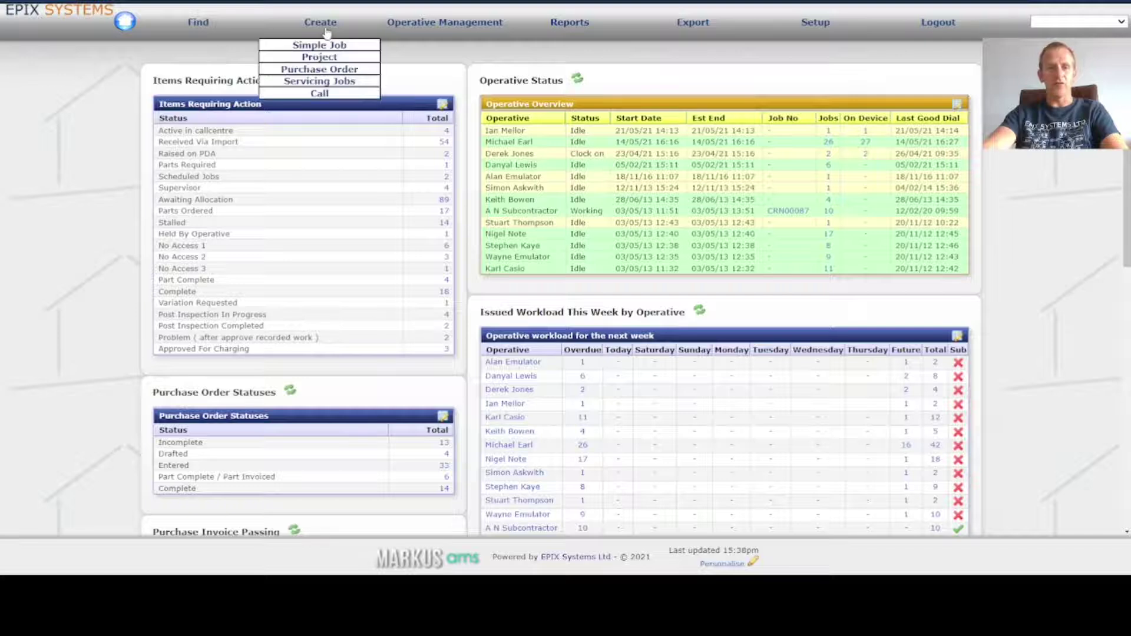
Step: Create a new simple job and set its customer to Training Client
{"action": "left_click", "coordinate": [345, 43]}
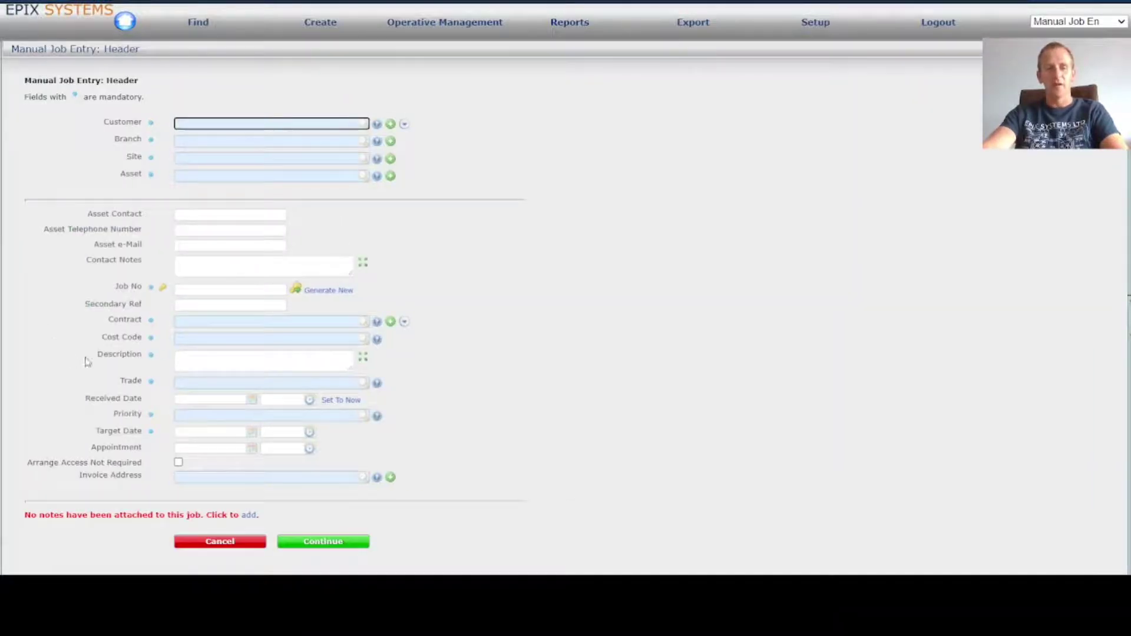
{"action": "double_click", "coordinate": [135, 324]}
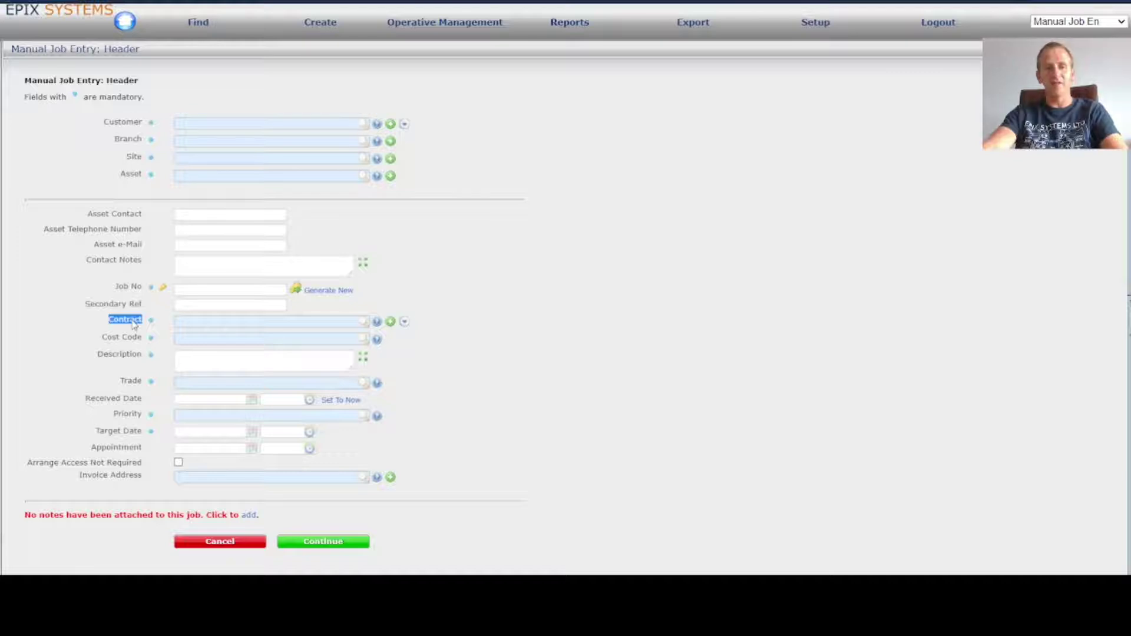
{"action": "left_click", "coordinate": [135, 324]}
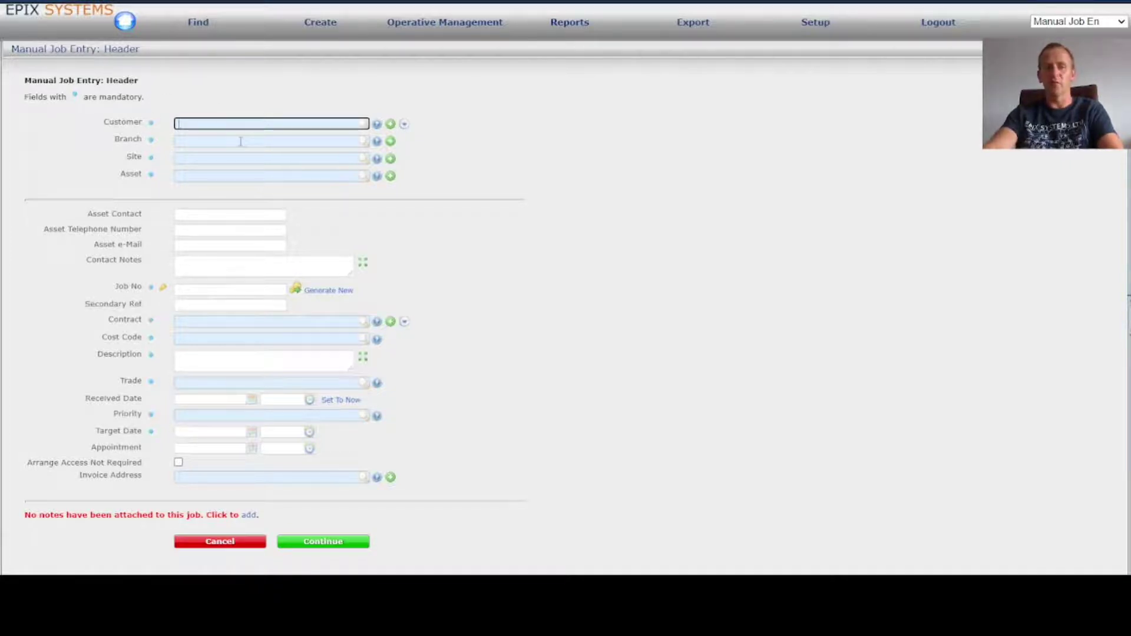
{"action": "type", "text": "training"}
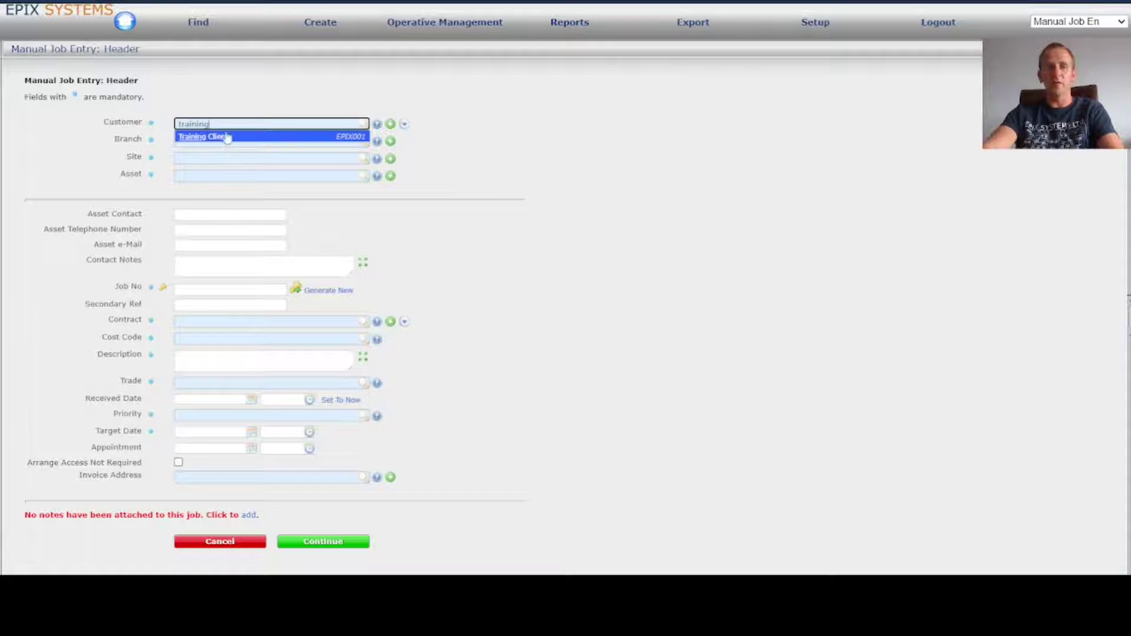
{"action": "left_click", "coordinate": [246, 139]}
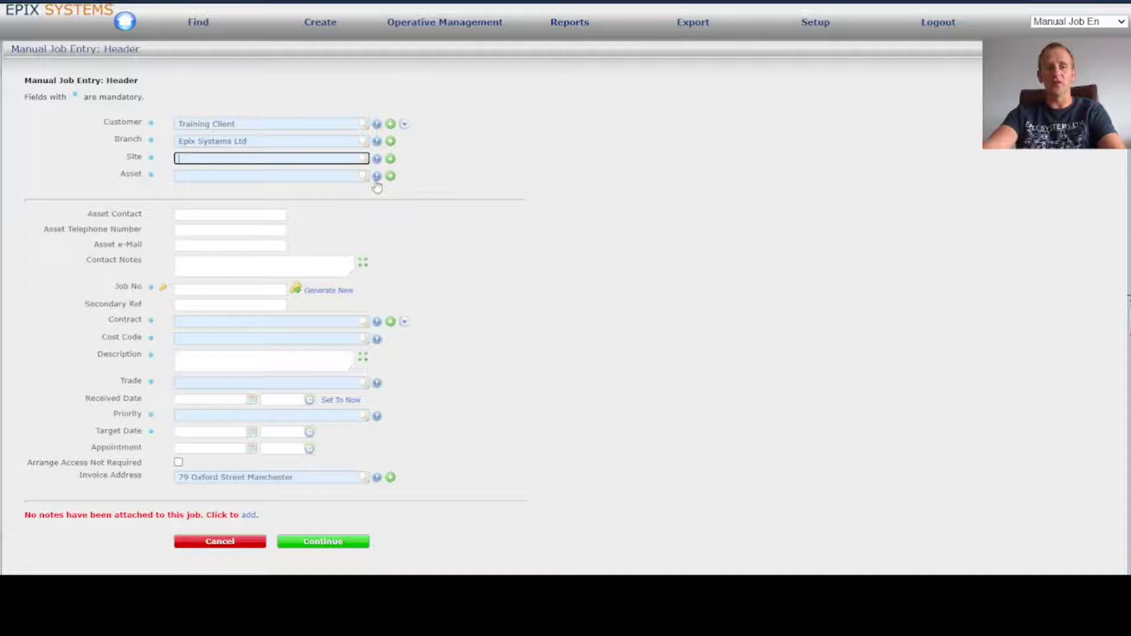
Step: Start a new contract from the job's contract field and assign it the Head Office Manchester depot
{"action": "left_click", "coordinate": [377, 322]}
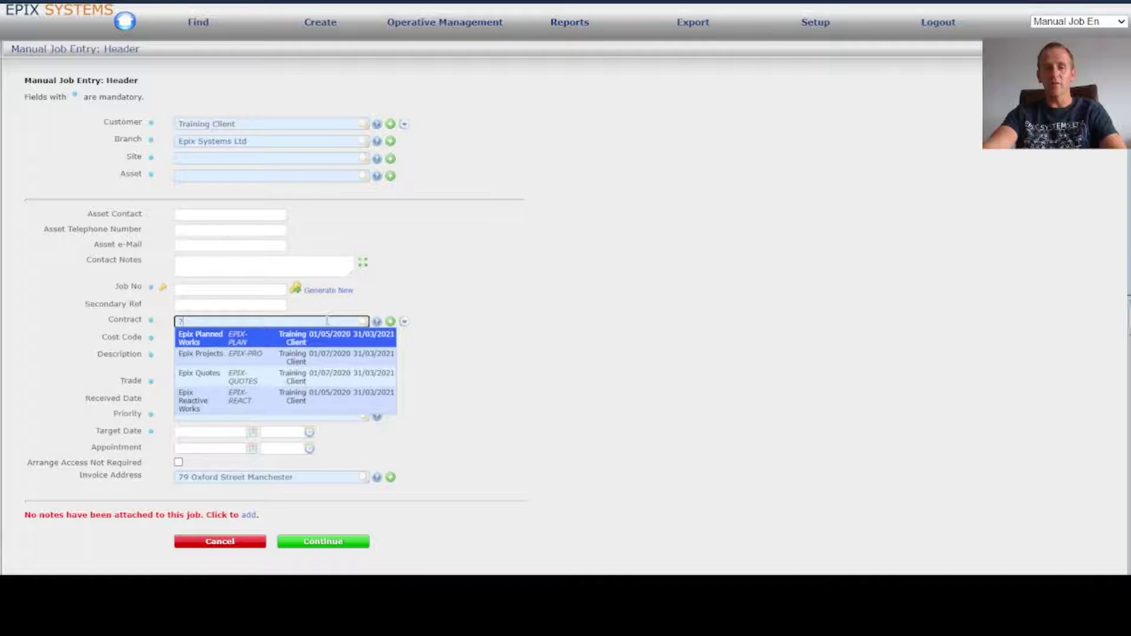
{"action": "left_click", "coordinate": [391, 322]}
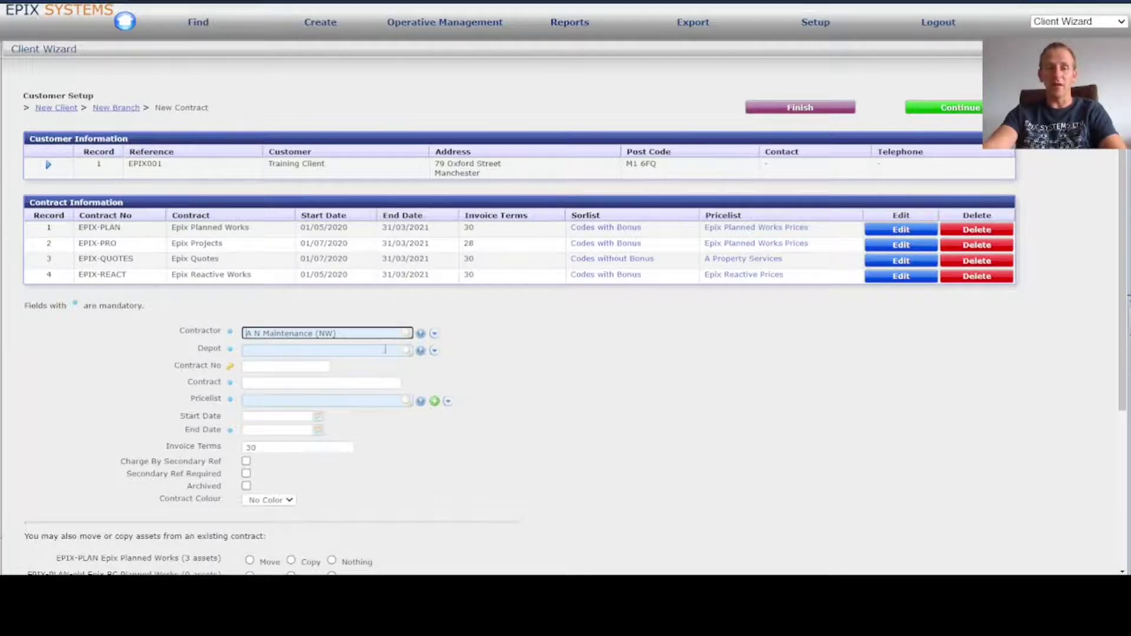
{"action": "scroll", "coordinate": [282, 343], "scroll_direction": "down", "scroll_amount": 4}
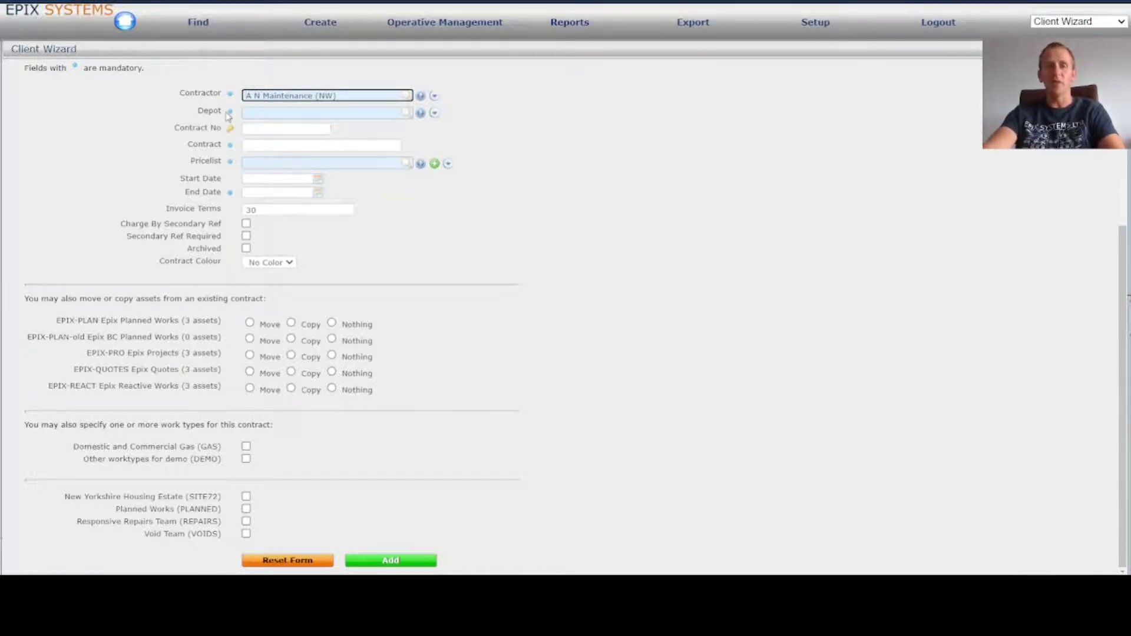
{"action": "left_click", "coordinate": [334, 114]}
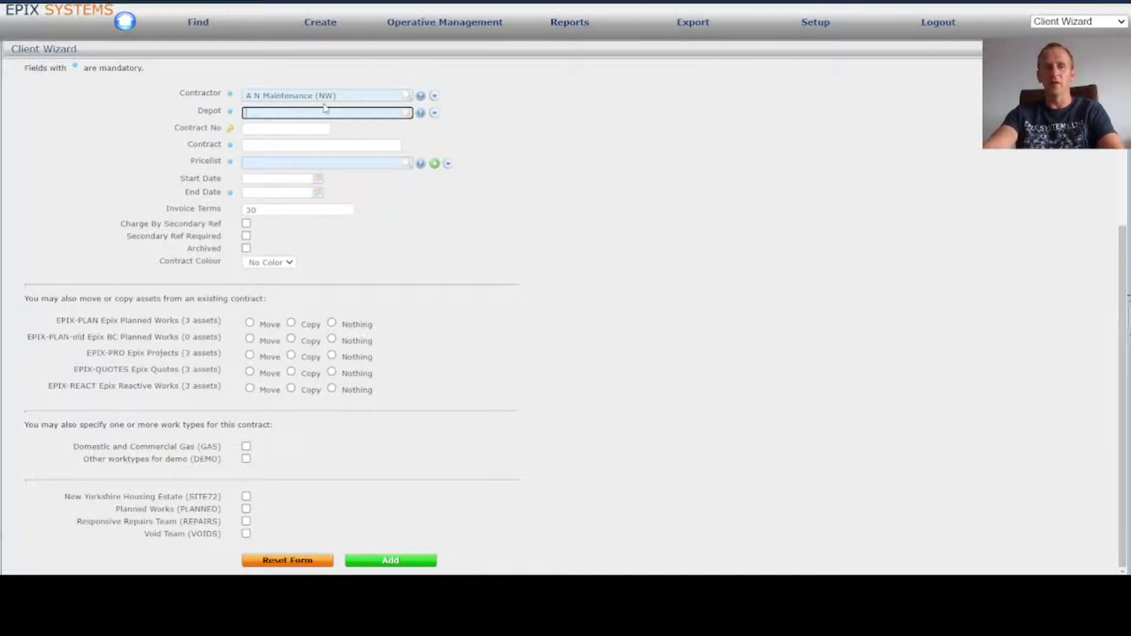
{"action": "left_click", "coordinate": [422, 113]}
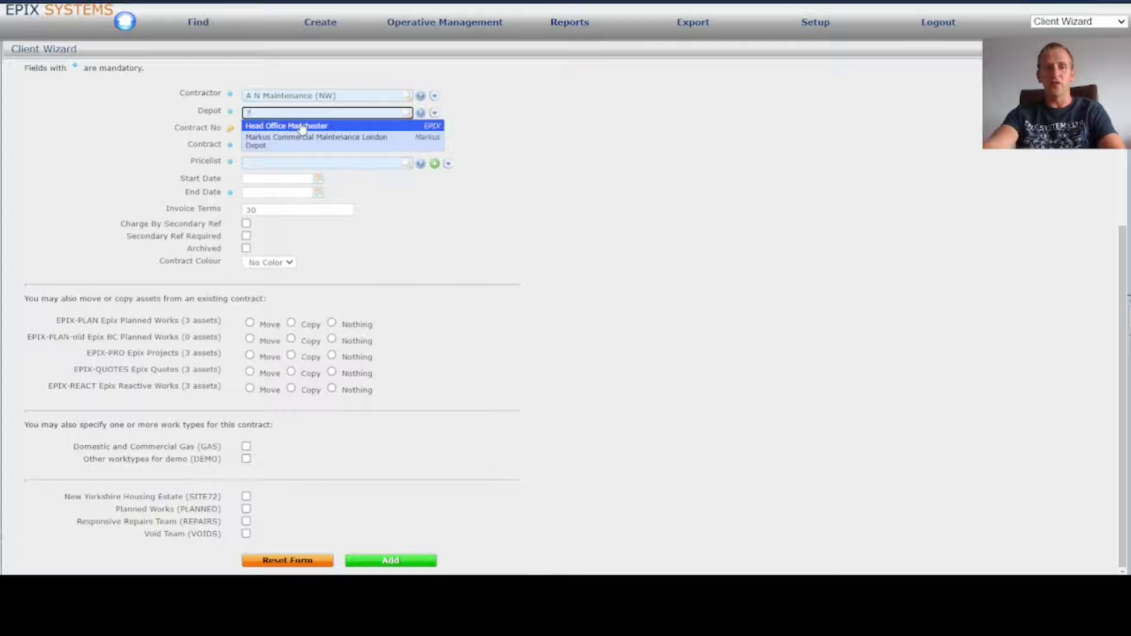
{"action": "left_click", "coordinate": [303, 127]}
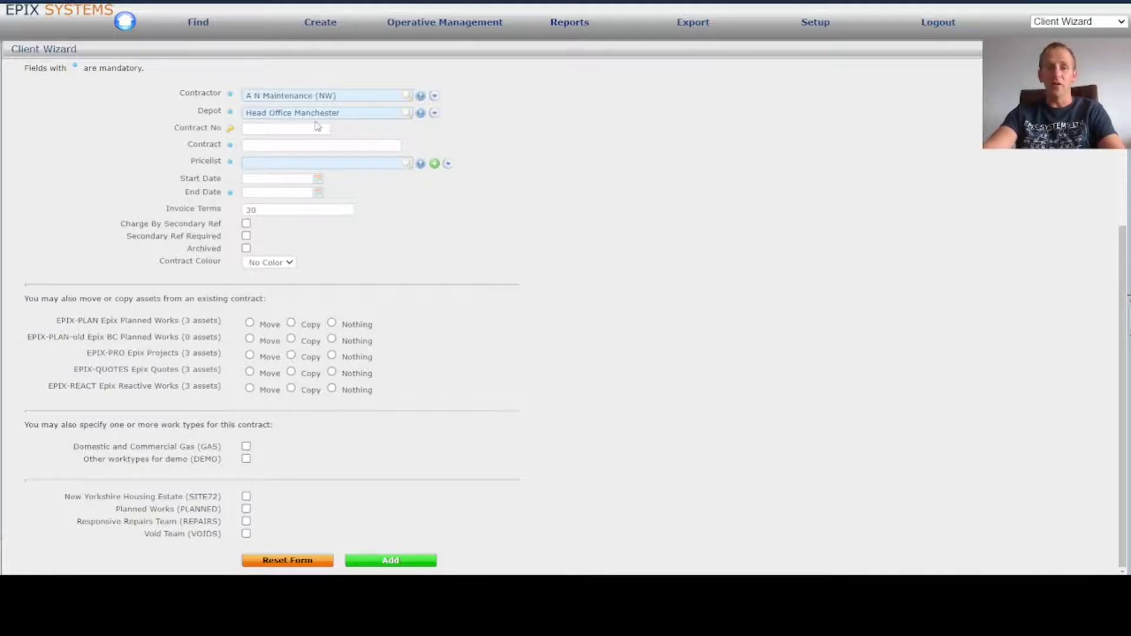
Step: Enter EPIX-MAINT as the contract number and Epix Maintenance Work as the contract name
{"action": "left_click", "coordinate": [290, 128]}
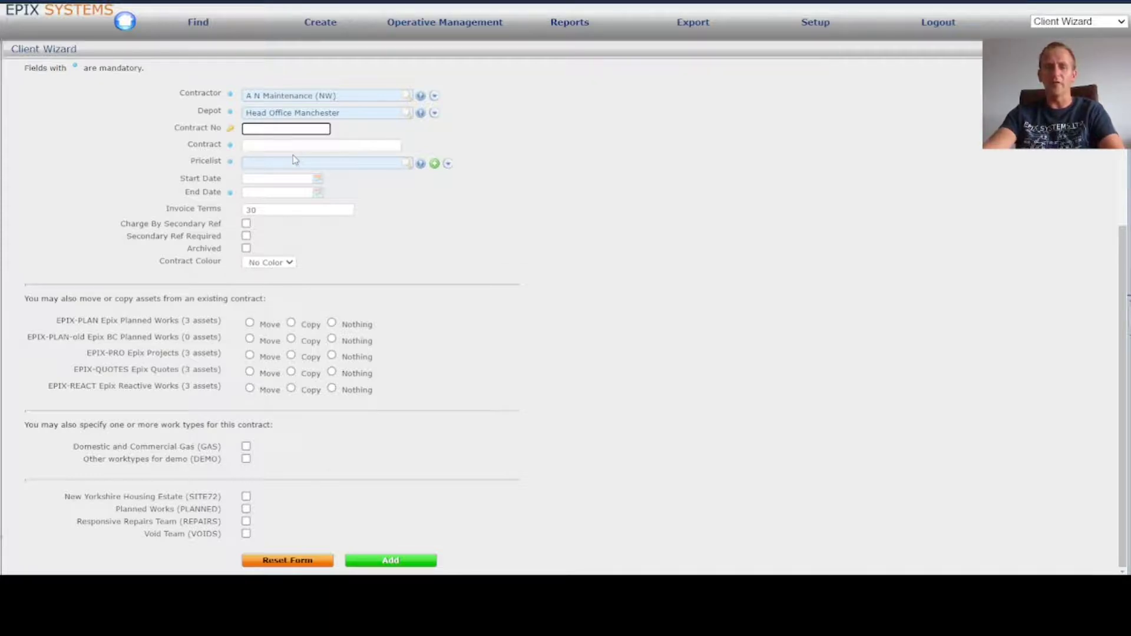
{"action": "type", "text": "EP"}
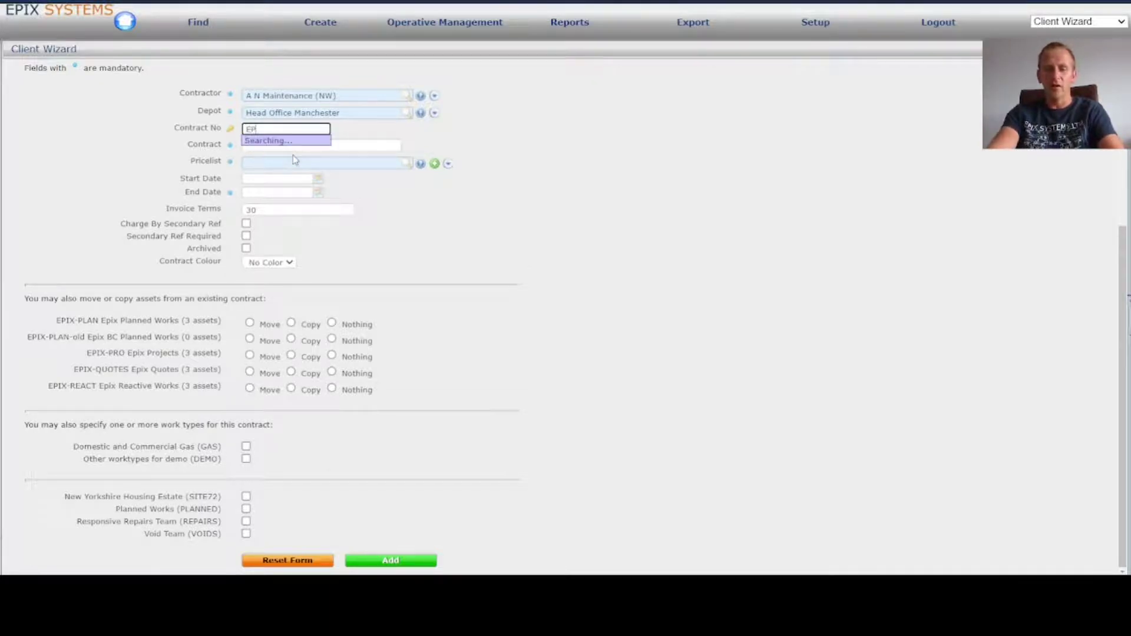
{"action": "type", "text": "IX-MAINT"}
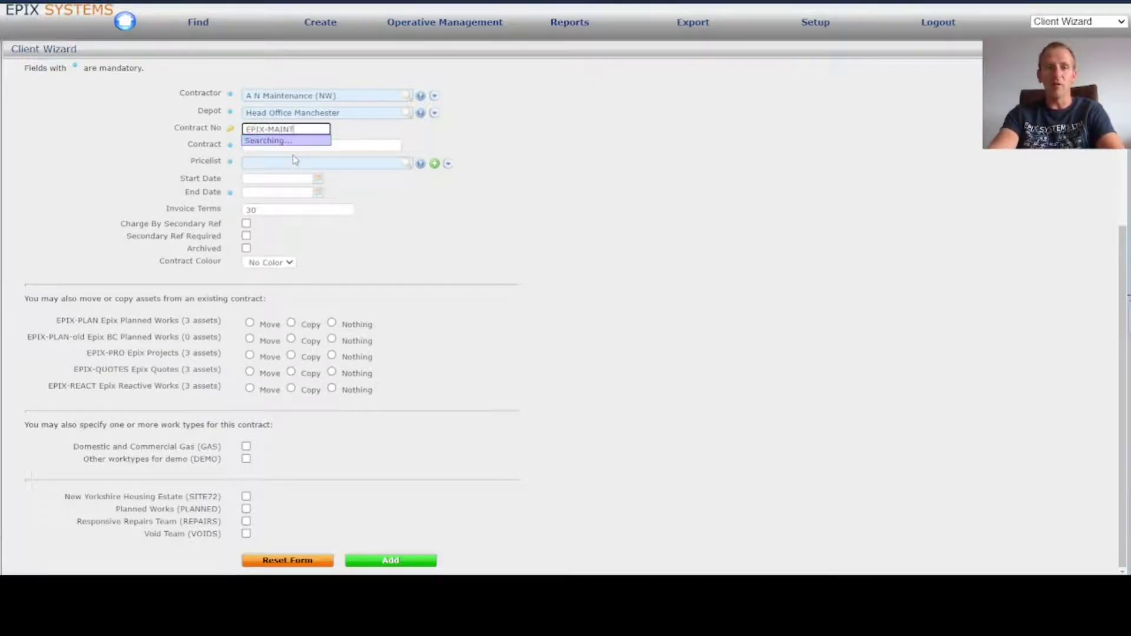
{"action": "left_click", "coordinate": [357, 145]}
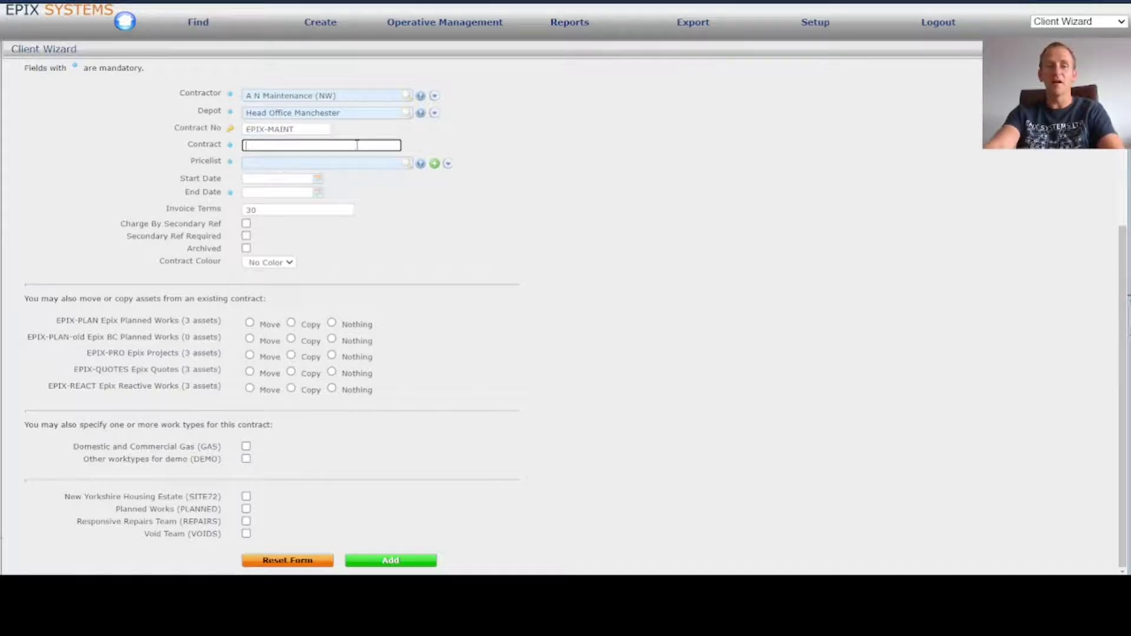
{"action": "type", "text": "Epix Main"}
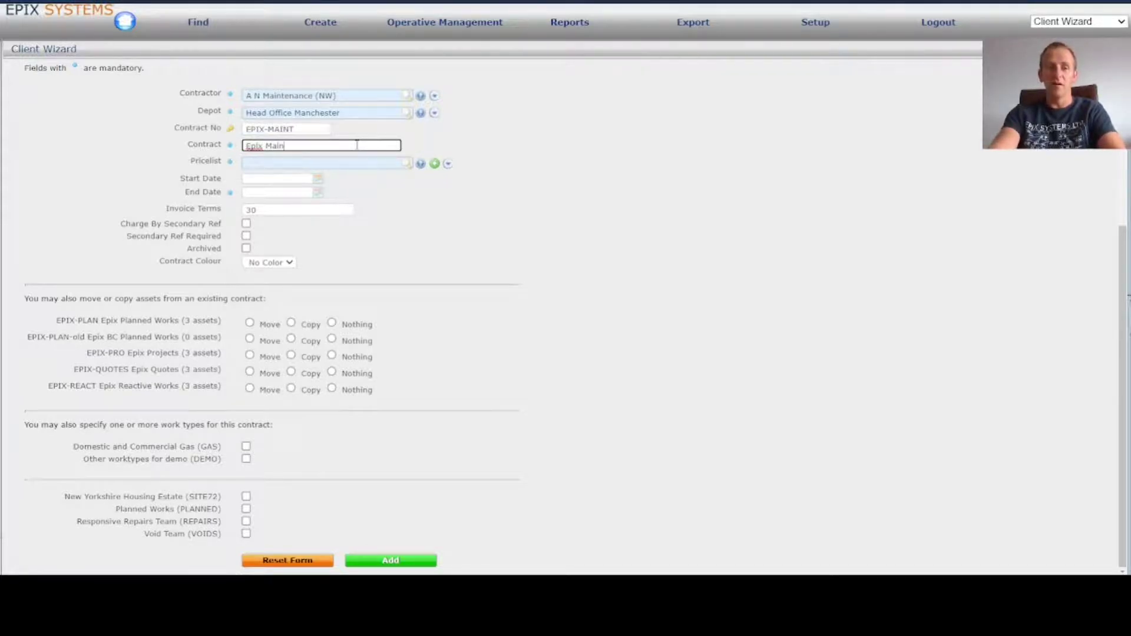
{"action": "type", "text": "tenance Work"}
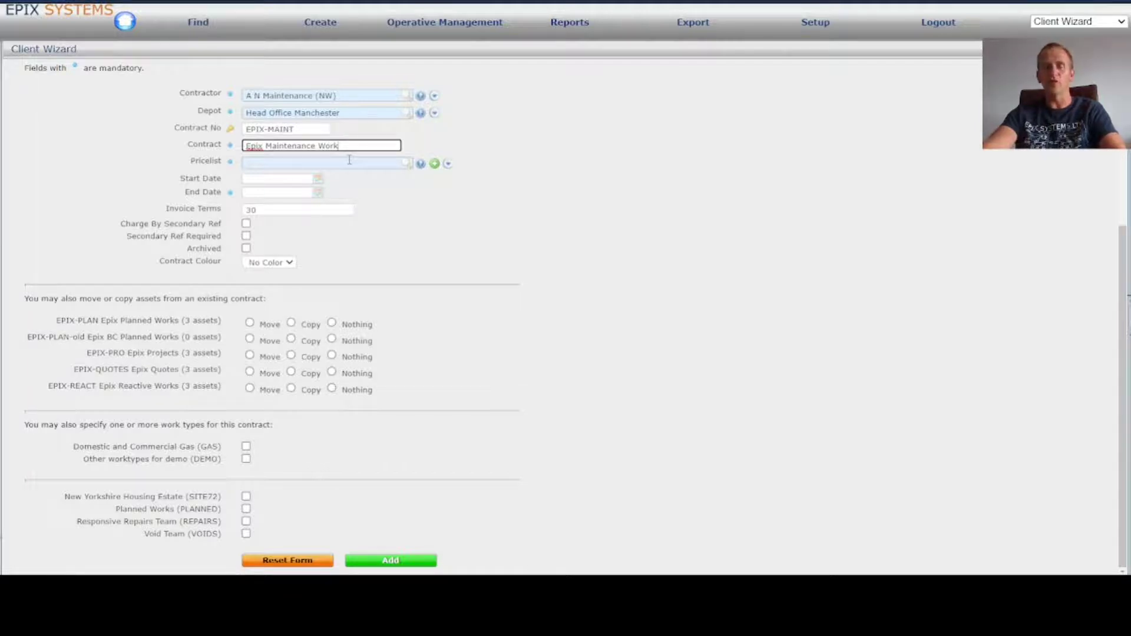
Step: Assign the Epix Planned Works Prices pricelist to the contract and set its start date to 01/06/2021
{"action": "left_click", "coordinate": [420, 163]}
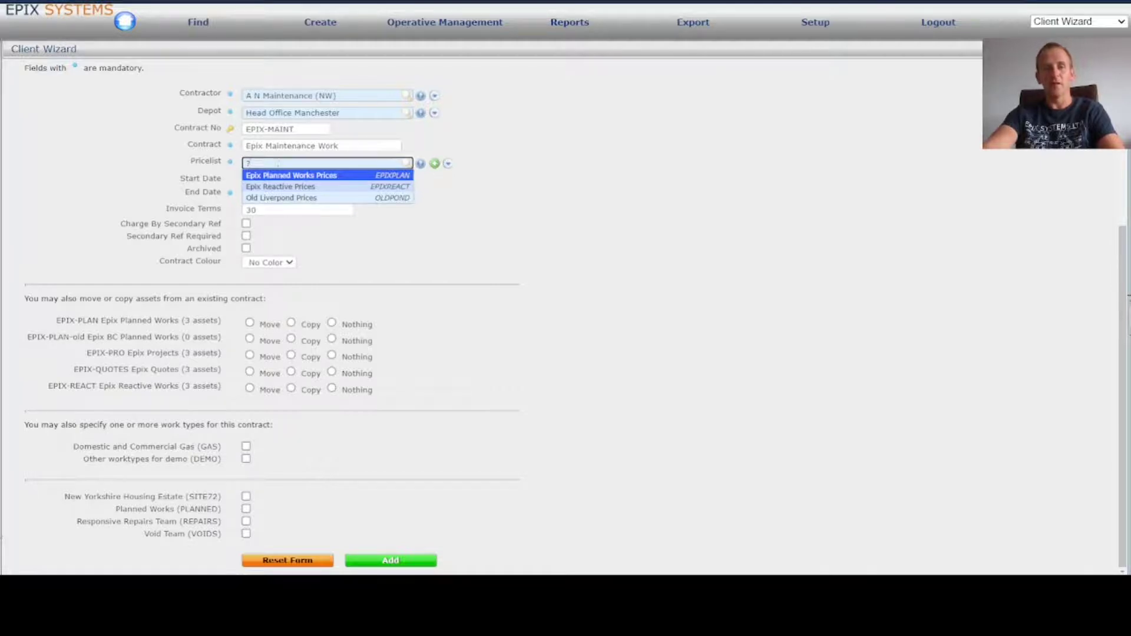
{"action": "left_click", "coordinate": [332, 178]}
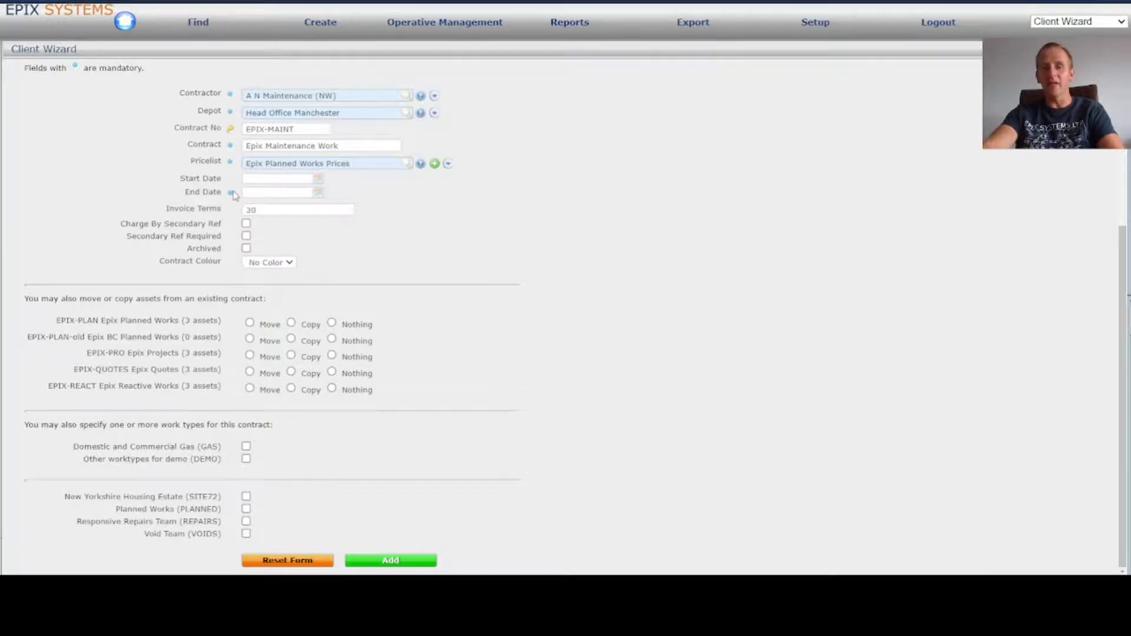
{"action": "left_click", "coordinate": [271, 177]}
{"action": "left_click", "coordinate": [269, 205]}
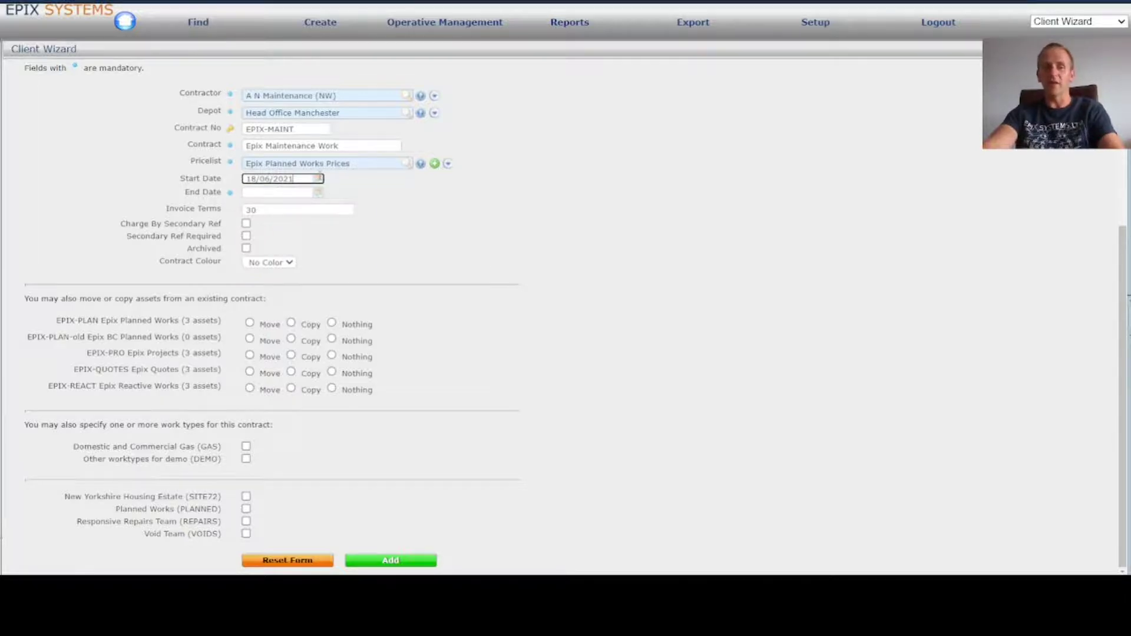
{"action": "left_click", "coordinate": [298, 193]}
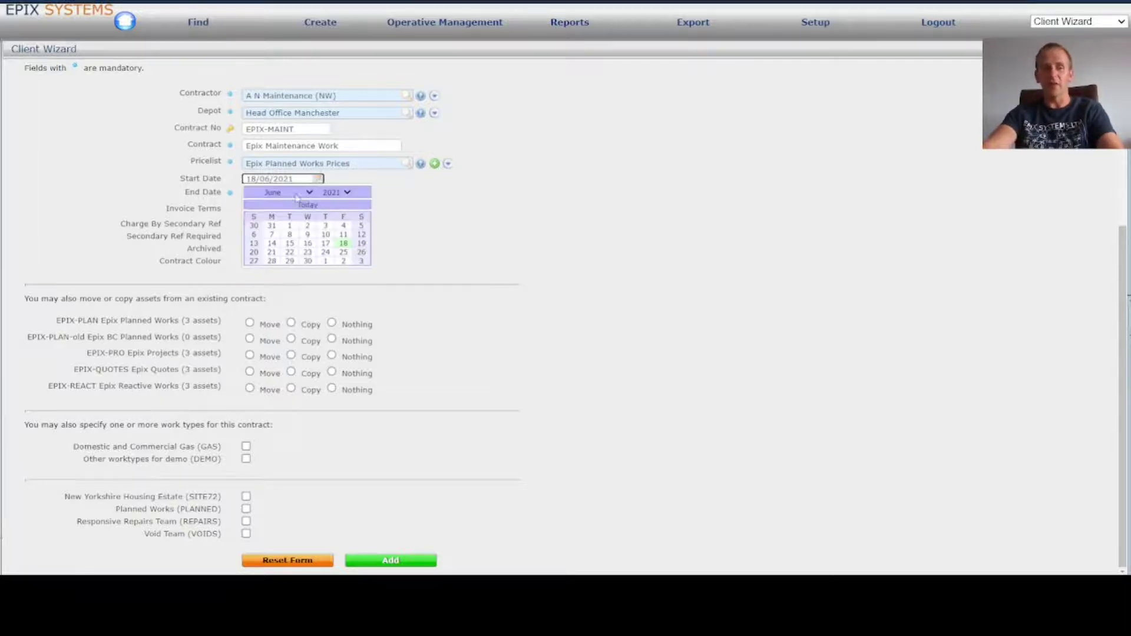
{"action": "left_click", "coordinate": [290, 226]}
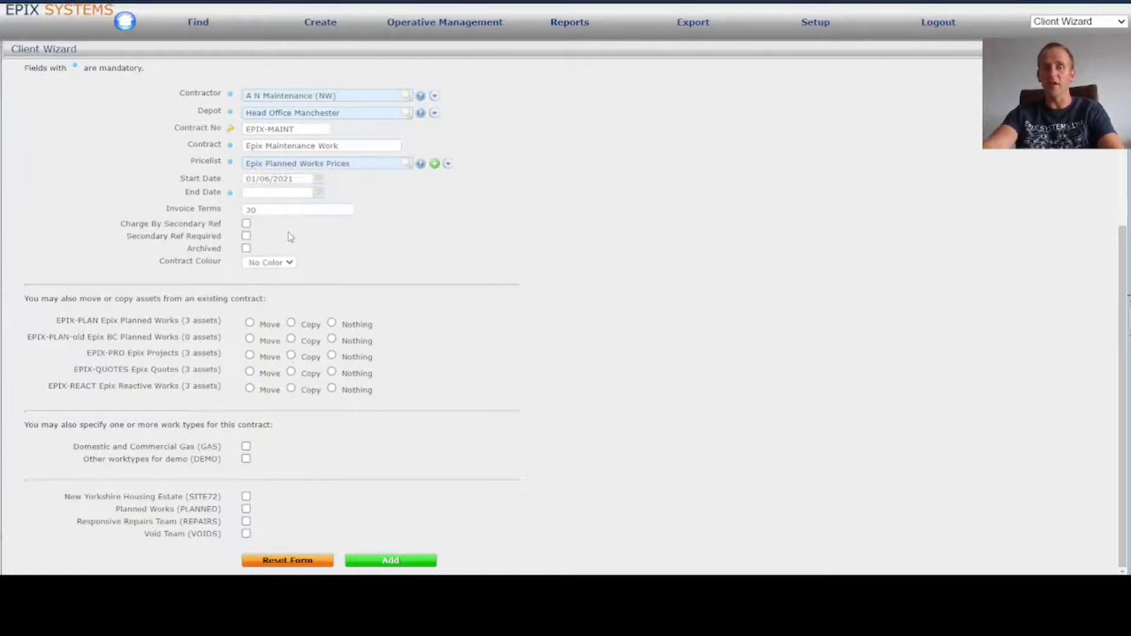
Step: Set the contract's end date to 18/06/2040
{"action": "left_click", "coordinate": [317, 193]}
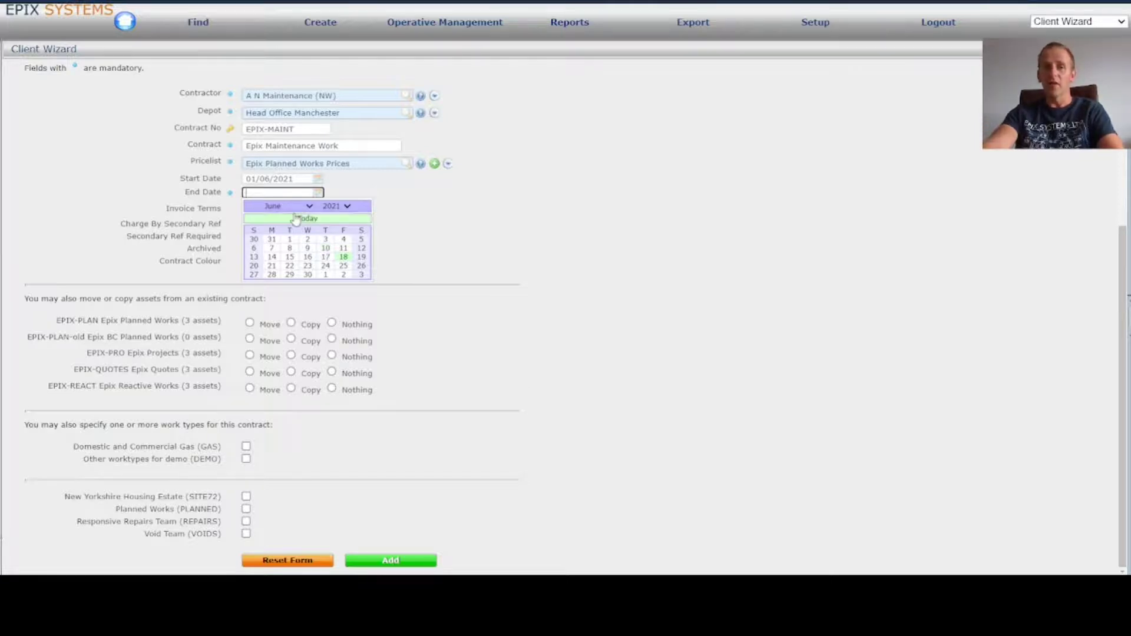
{"action": "left_click", "coordinate": [288, 193]}
{"action": "type", "text": "18/06/20"}
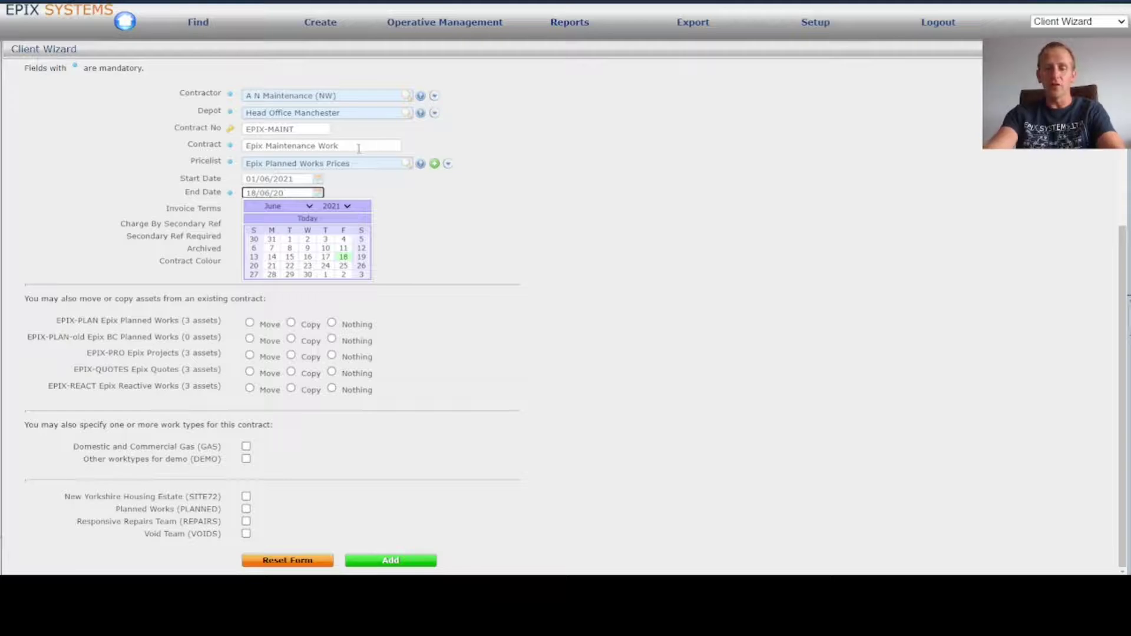
{"action": "type", "text": "40"}
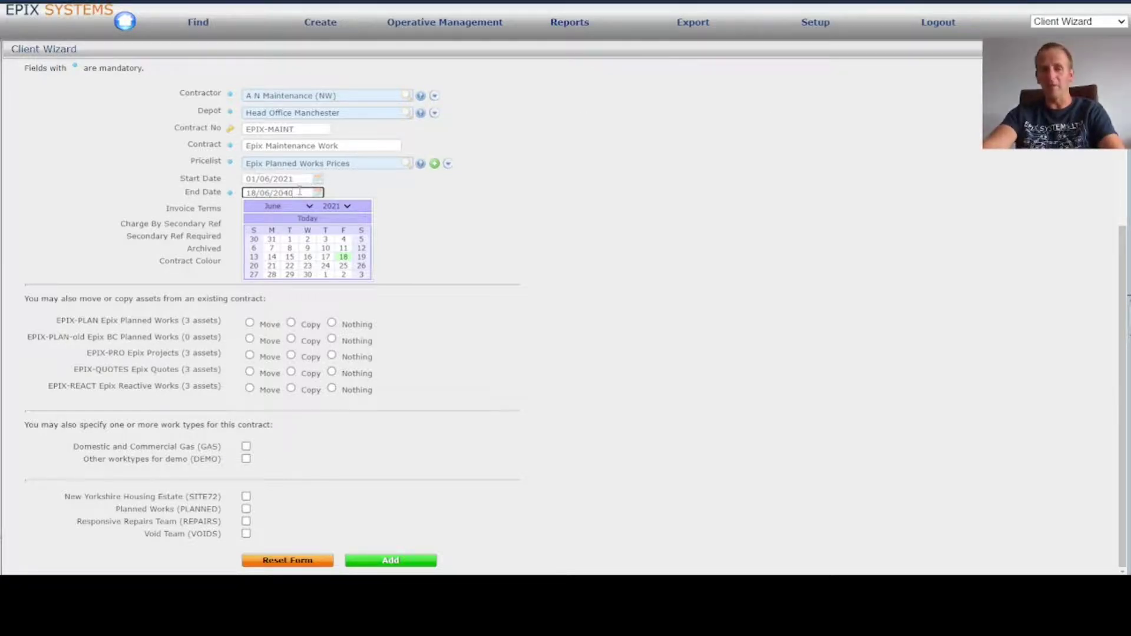
{"action": "left_click", "coordinate": [460, 199]}
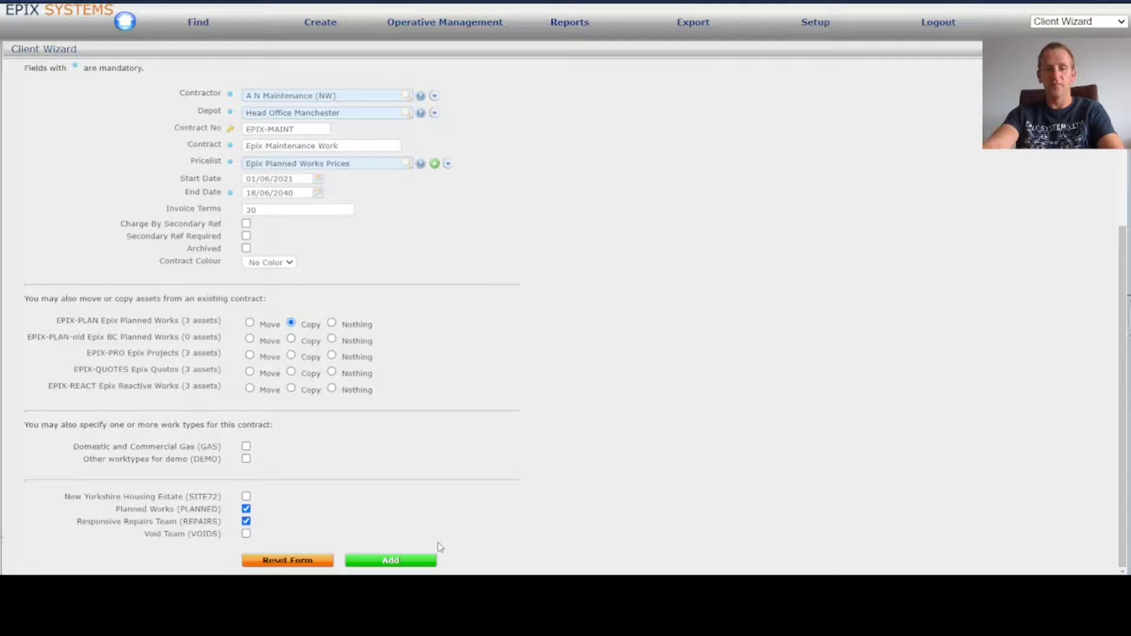
Step: Add the contract, copying the EPIX-PLAN assets and including Planned Works and Responsive Repairs Team
{"action": "left_click", "coordinate": [391, 561]}
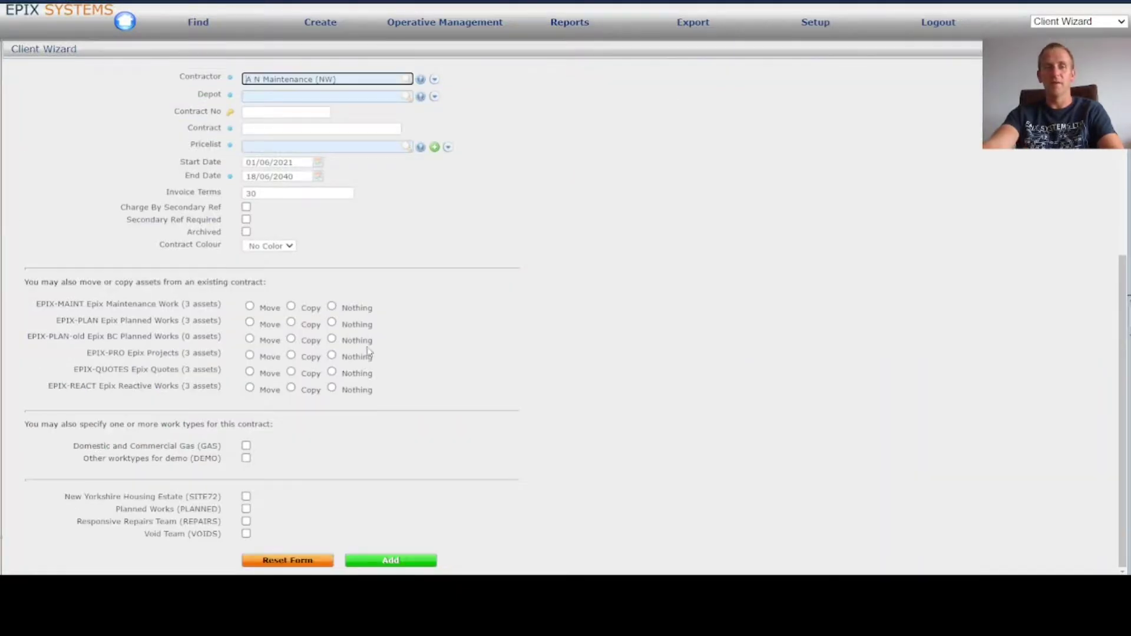
Step: Edit the EPIX-MAINT contract to include the Void Team and save the update
{"action": "scroll", "coordinate": [371, 352], "scroll_direction": "up", "scroll_amount": 5}
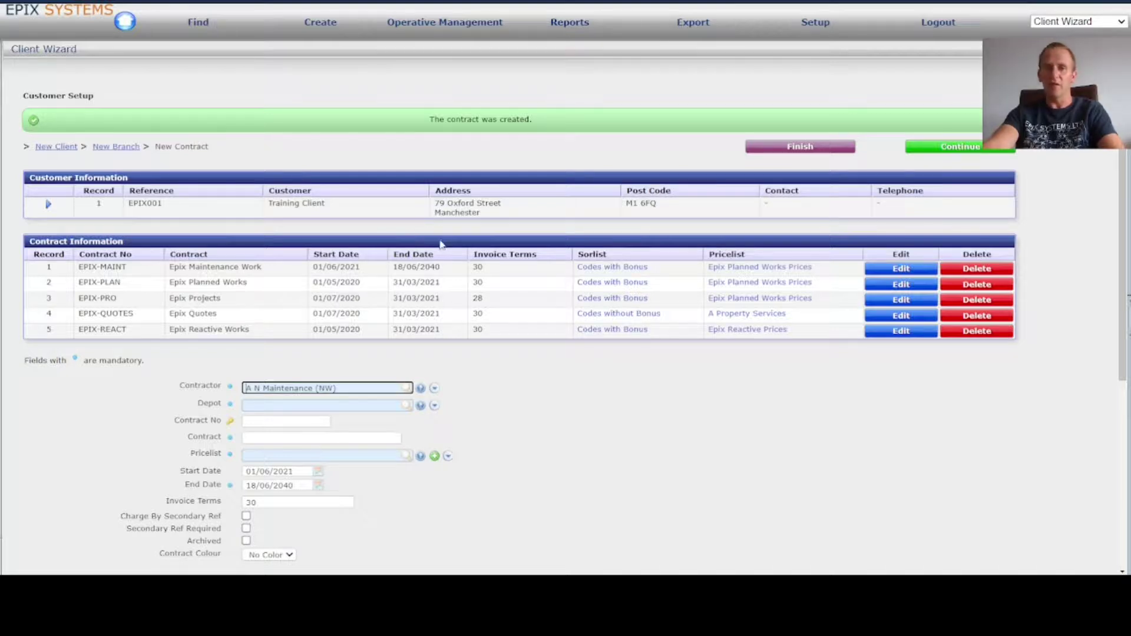
{"action": "left_click", "coordinate": [905, 270]}
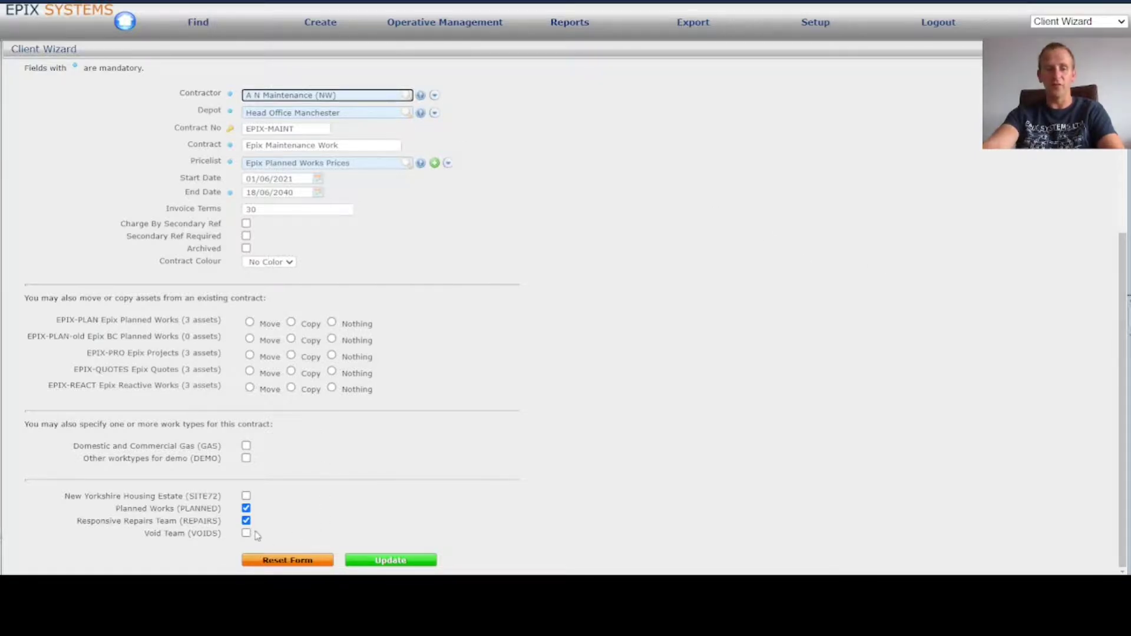
{"action": "left_click", "coordinate": [246, 534]}
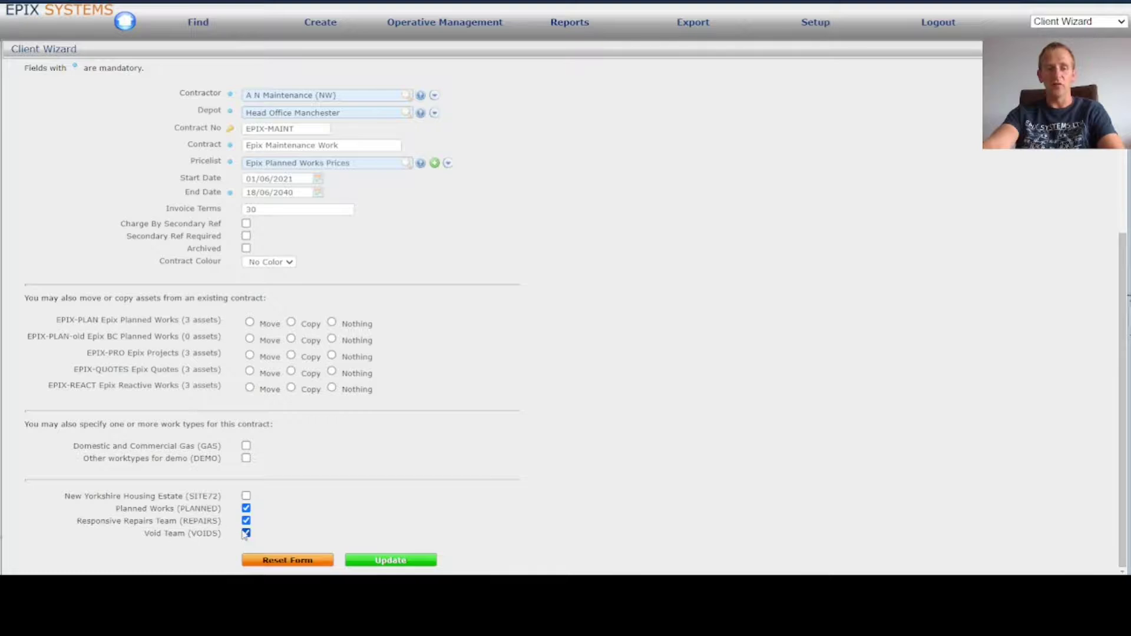
{"action": "left_click", "coordinate": [405, 561]}
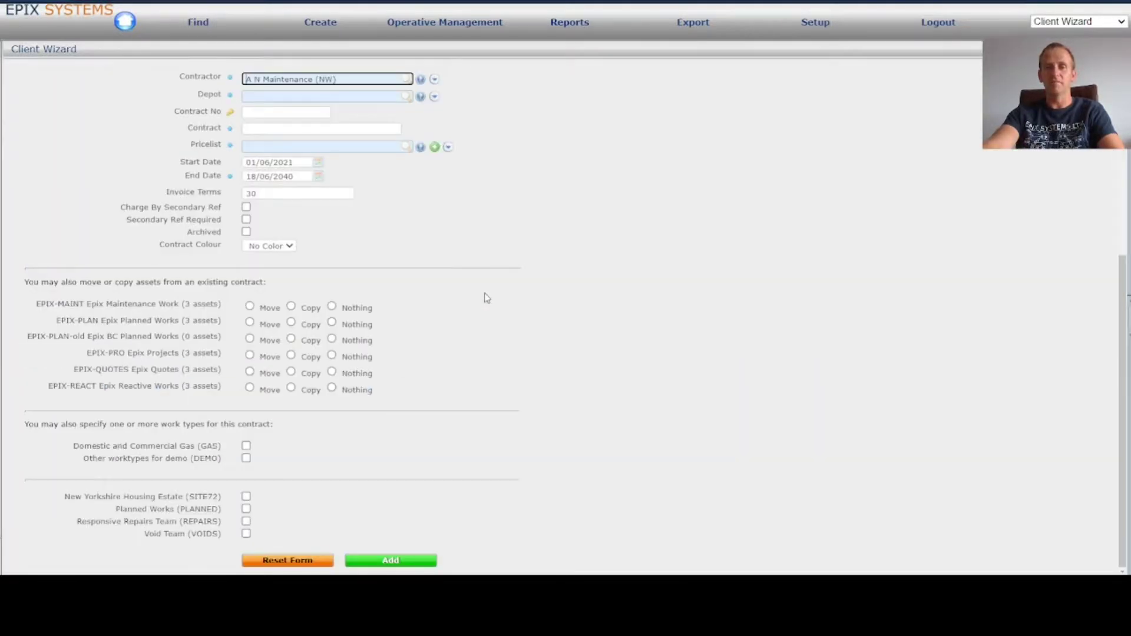
Step: Return to the manual job entry and look up the contracts available for Training Client
{"action": "scroll", "coordinate": [489, 295], "scroll_direction": "up", "scroll_amount": 5}
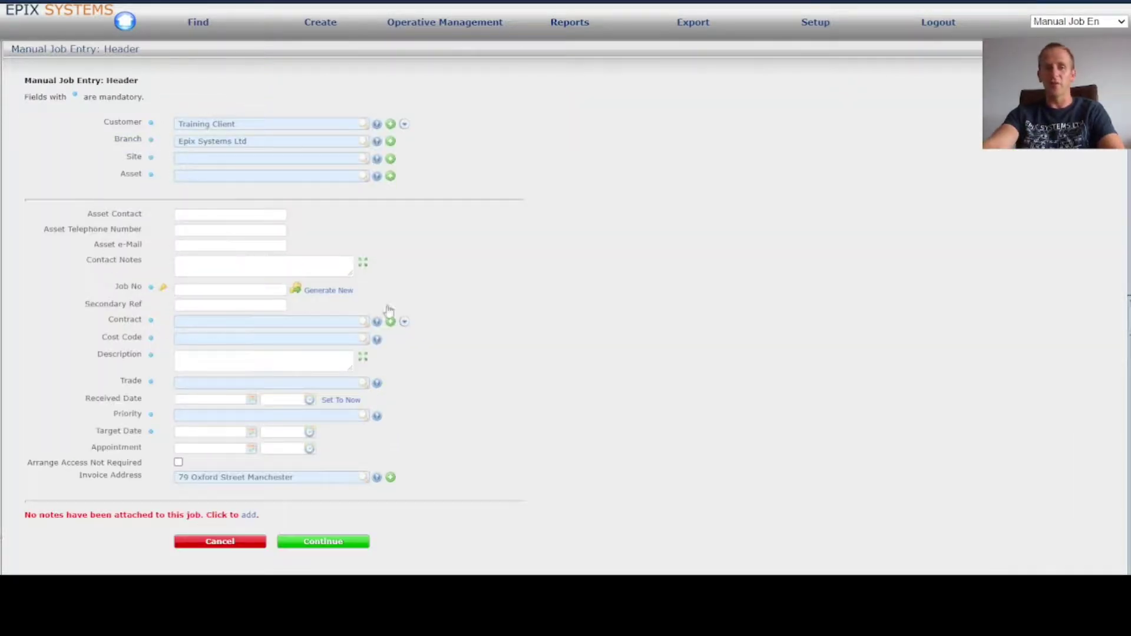
{"action": "left_click", "coordinate": [377, 322]}
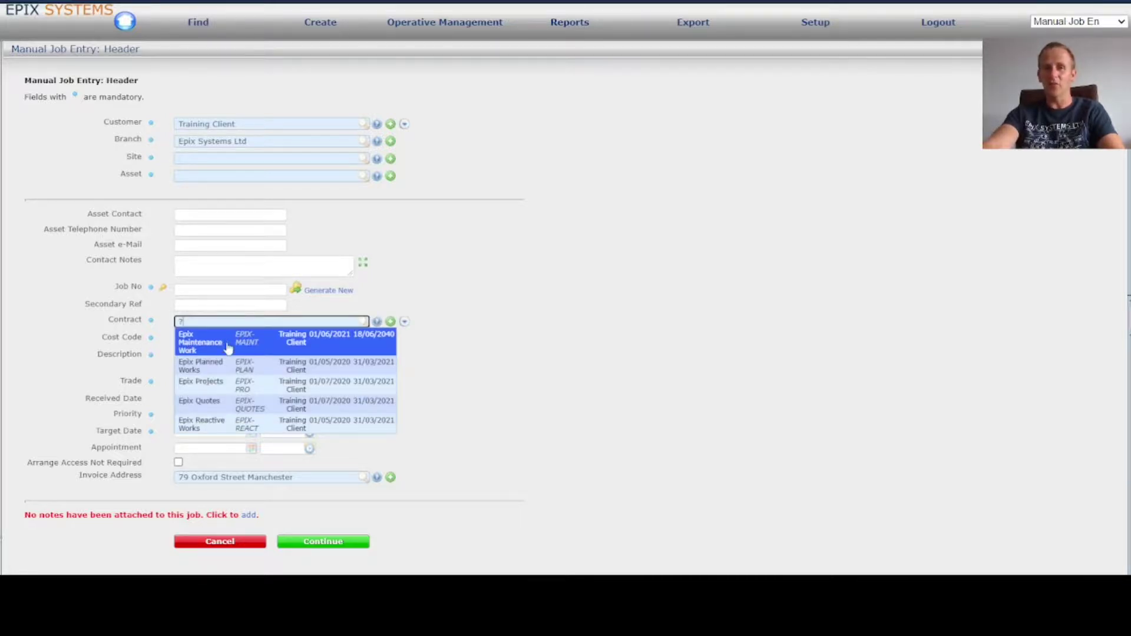
Step: Set the job's asset to Site 79 Oxford Street Manchester and check that asset's Epix Maintenance Work contract entry
{"action": "left_click", "coordinate": [274, 158]}
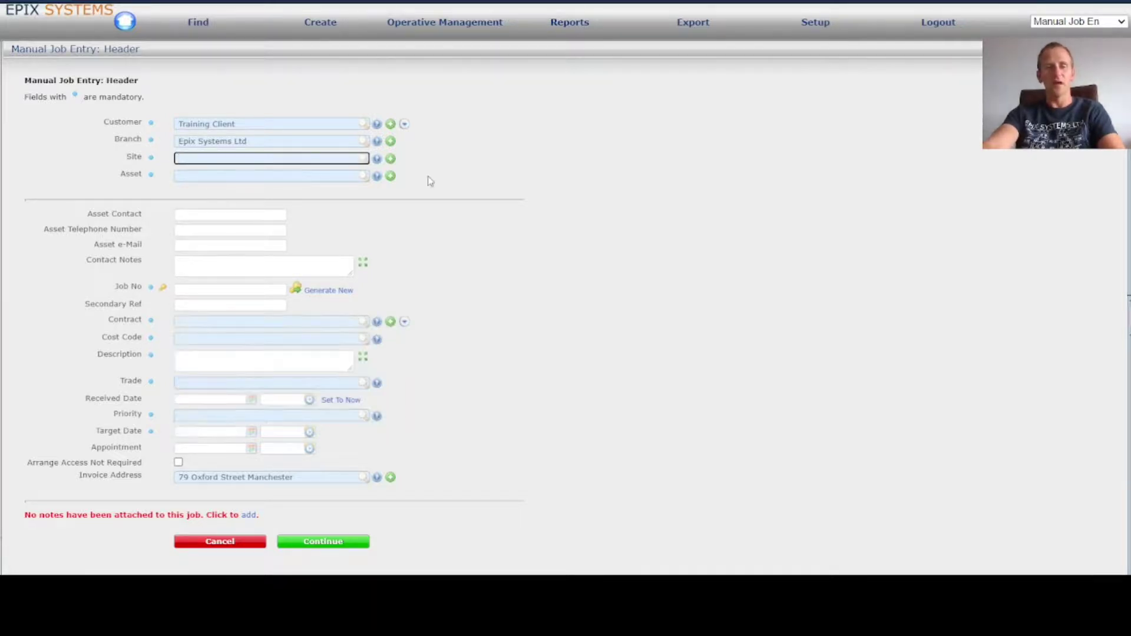
{"action": "key", "text": "Tab"}
{"action": "type", "text": "?"}
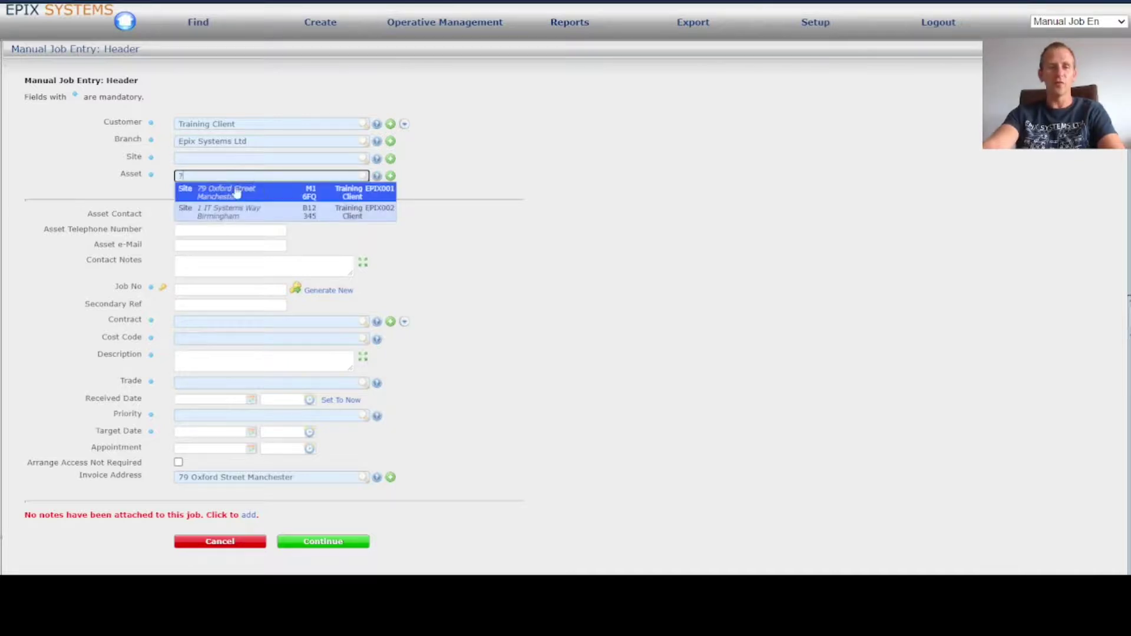
{"action": "left_click", "coordinate": [267, 194]}
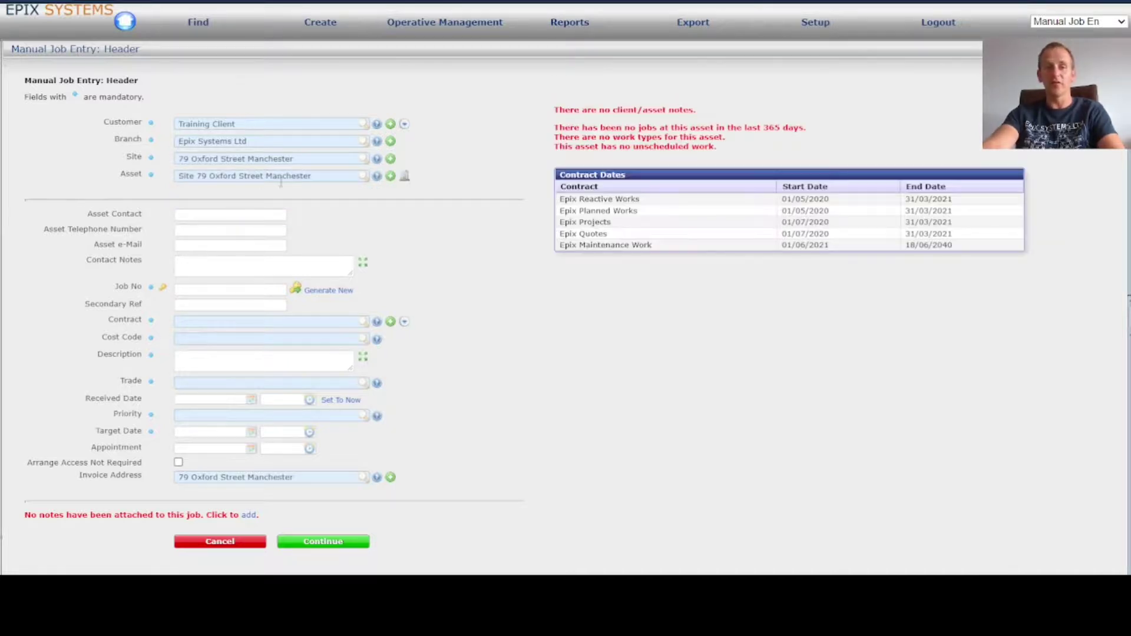
{"action": "triple_click", "coordinate": [637, 244]}
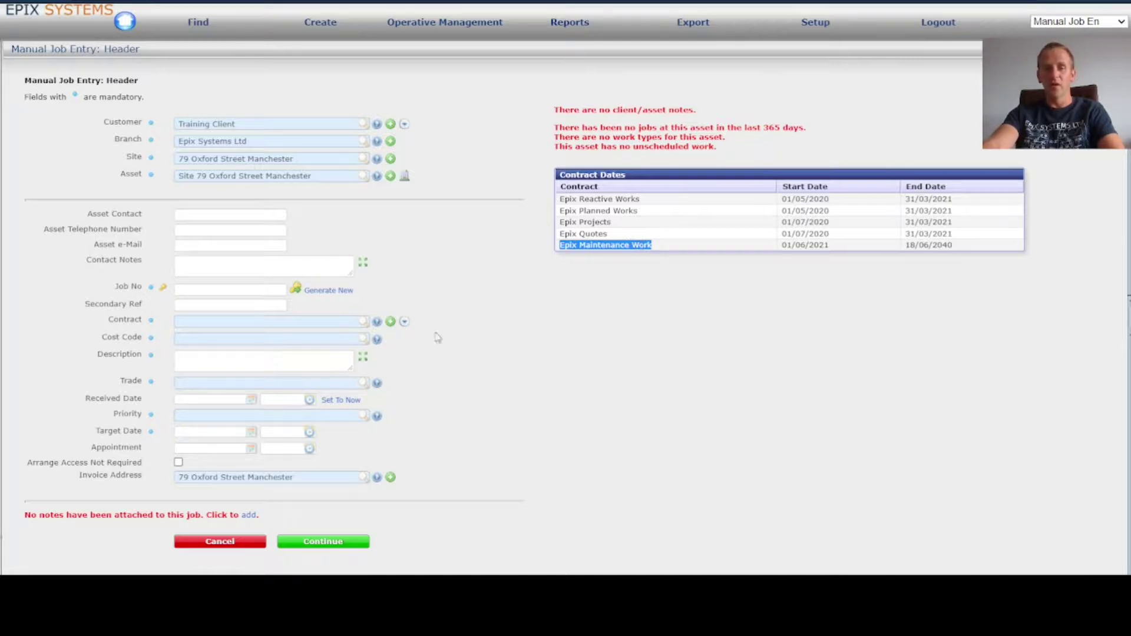
Step: Assign the Epix Maintenance Work contract to the job and set its cost code to Planned Works
{"action": "left_click", "coordinate": [329, 325]}
{"action": "type", "text": "ma"}
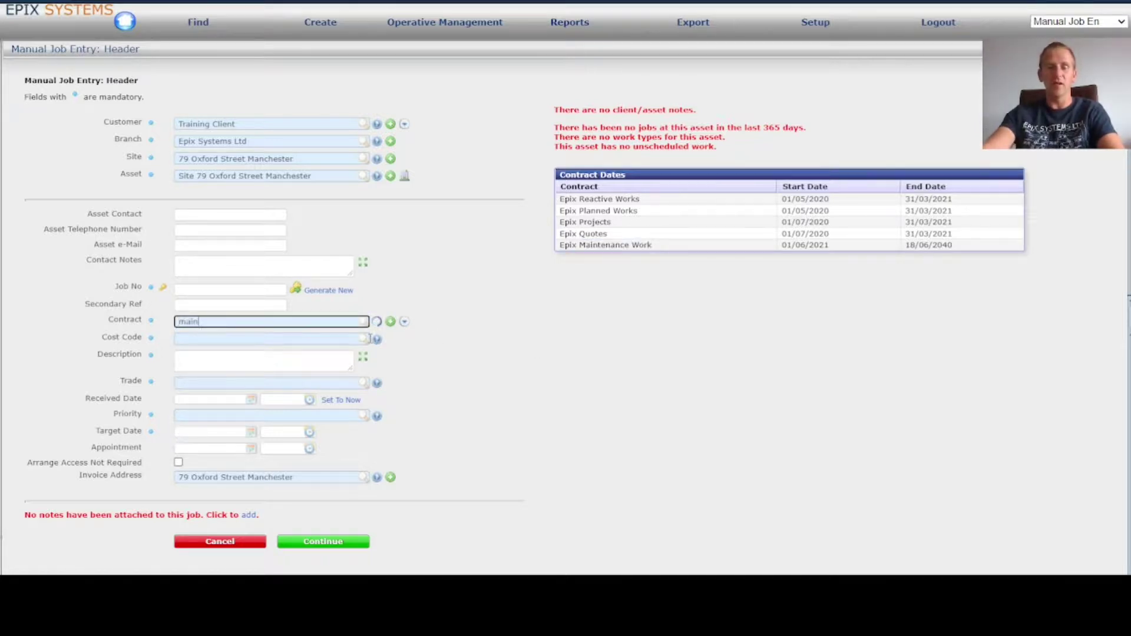
{"action": "type", "text": "in"}
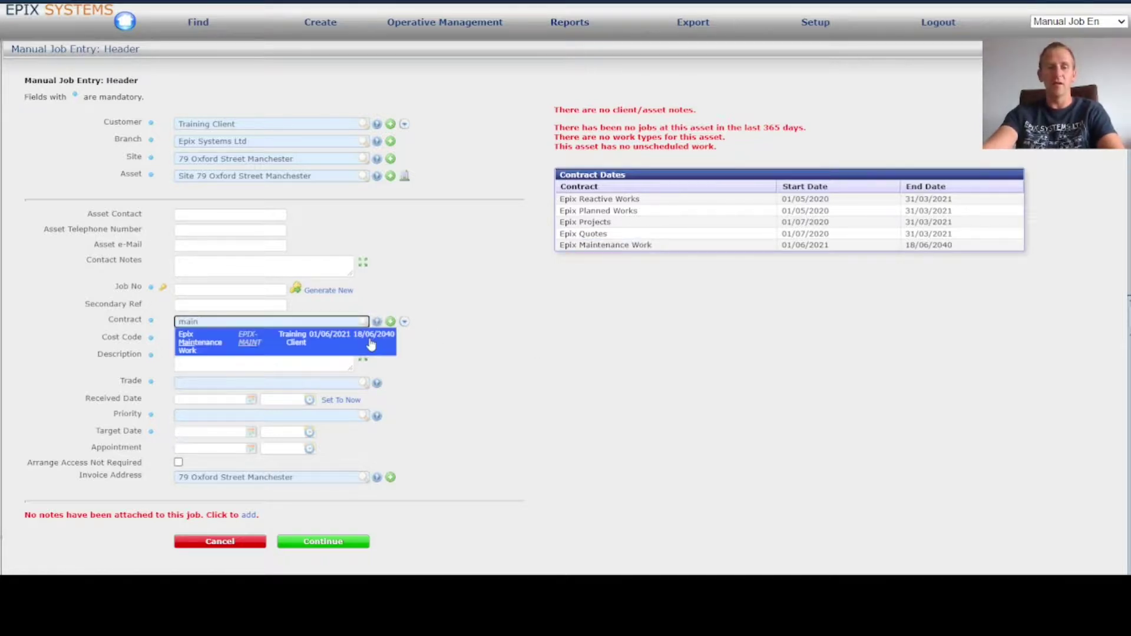
{"action": "left_click", "coordinate": [288, 343]}
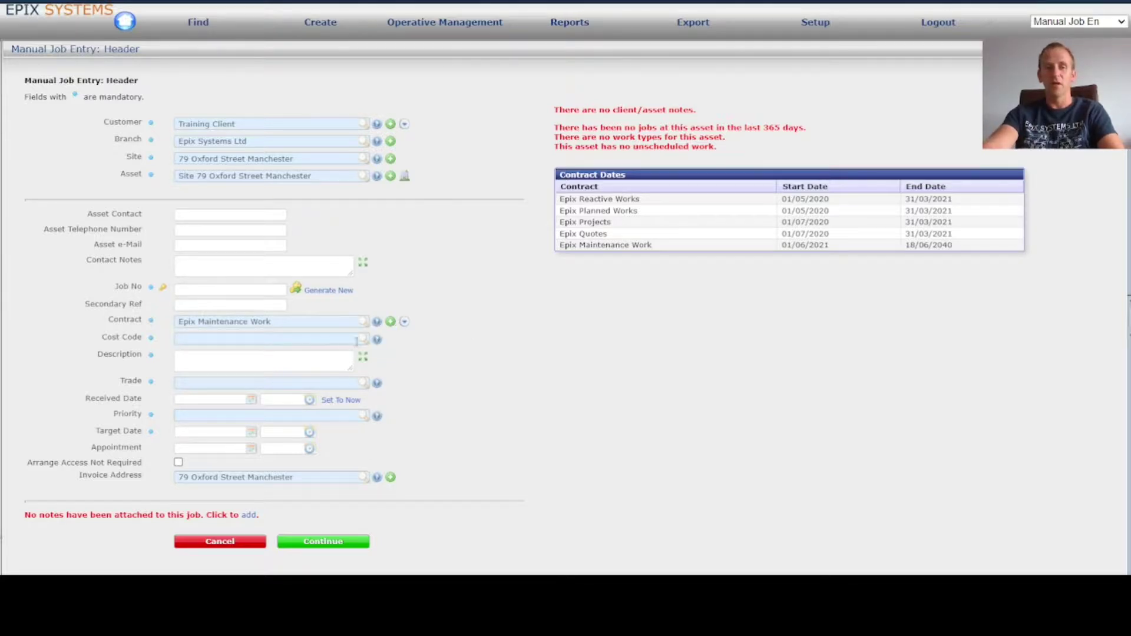
{"action": "left_click", "coordinate": [379, 342]}
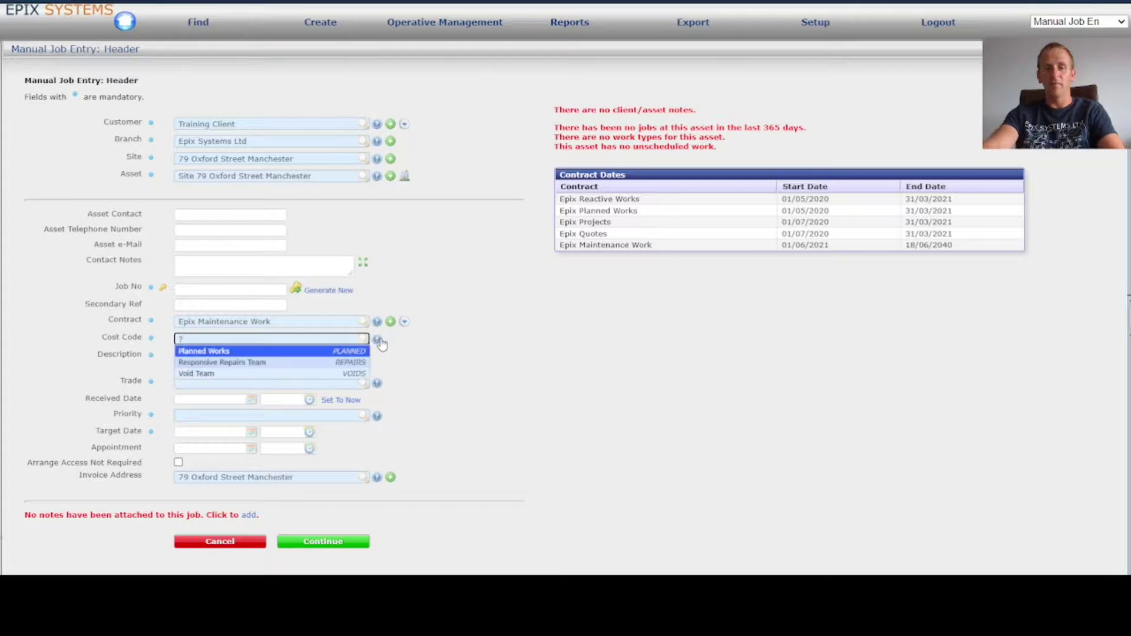
{"action": "left_click", "coordinate": [344, 354]}
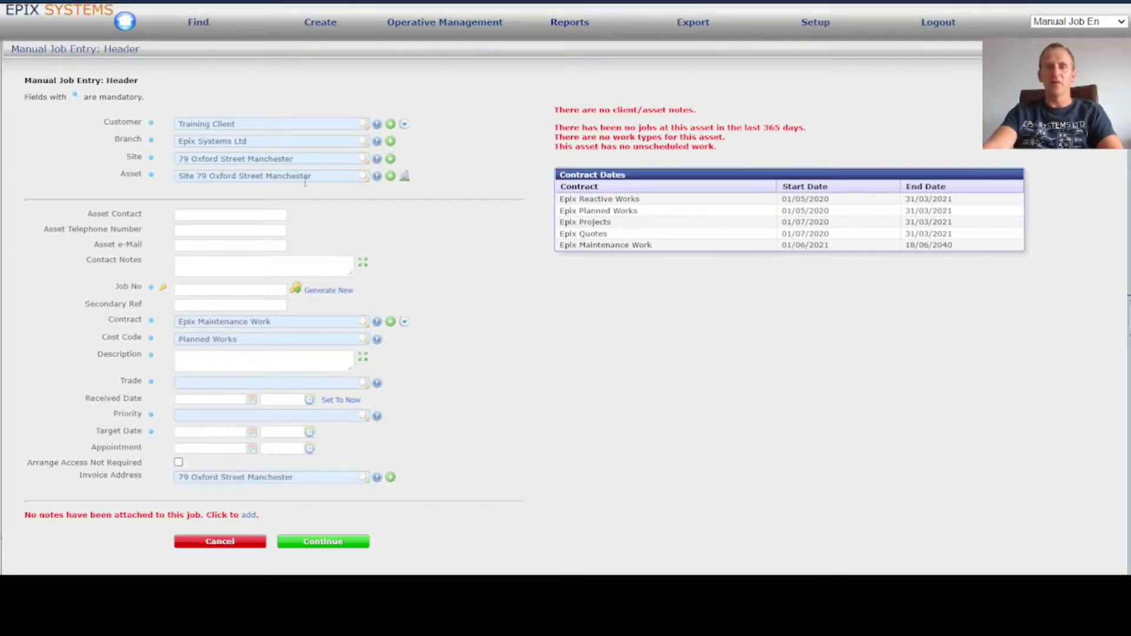
Step: Review the asset's associated contracts in the client setup, and go through the options of its new contract form
{"action": "left_click", "coordinate": [391, 323]}
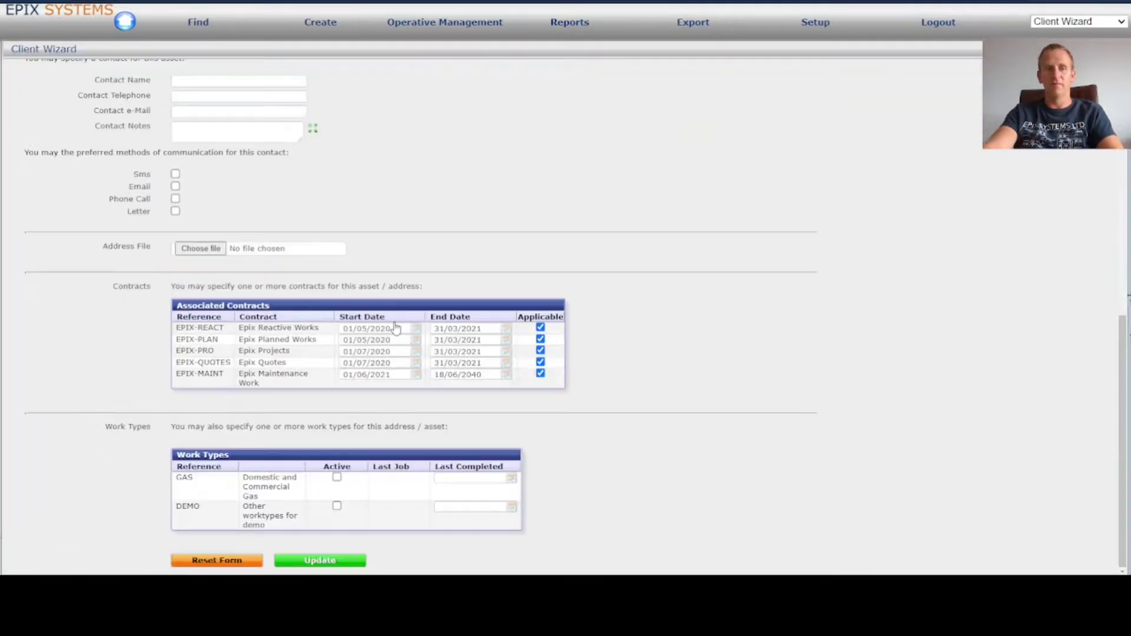
{"action": "scroll", "coordinate": [397, 307], "scroll_direction": "up", "scroll_amount": 9}
{"action": "left_click", "coordinate": [180, 109]}
{"action": "scroll", "coordinate": [223, 150], "scroll_direction": "up", "scroll_amount": 5}
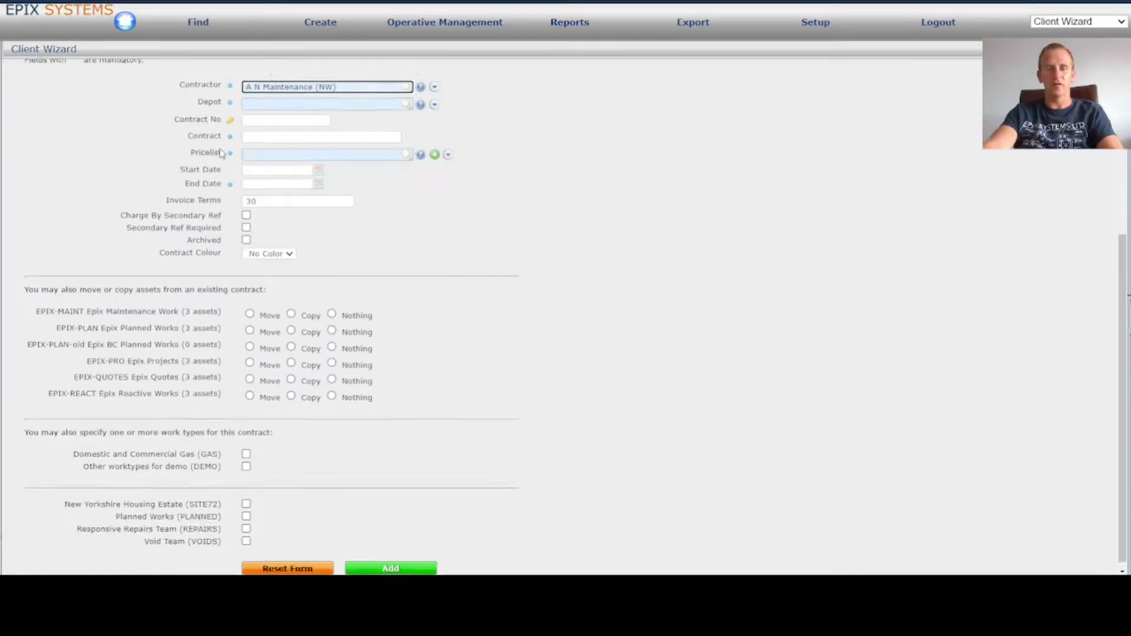
{"action": "scroll", "coordinate": [248, 361], "scroll_direction": "down", "scroll_amount": 3}
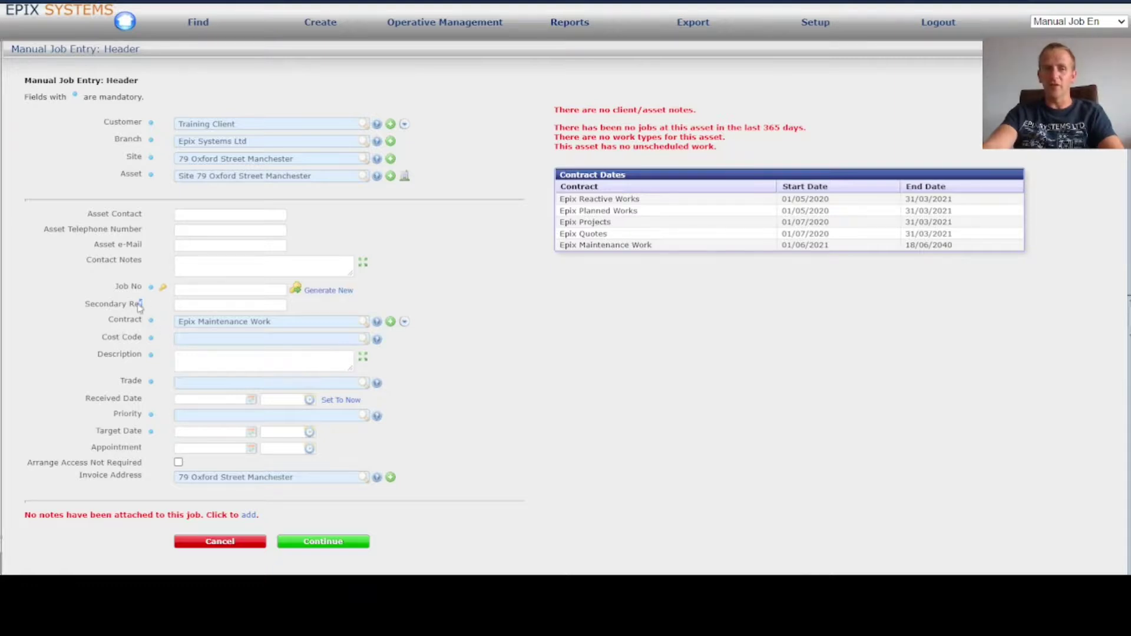
Step: From the job's secondary reference field, return to the new contract form and enable charging by secondary reference
{"action": "left_click_drag", "start_coordinate": [145, 305], "coordinate": [89, 312]}
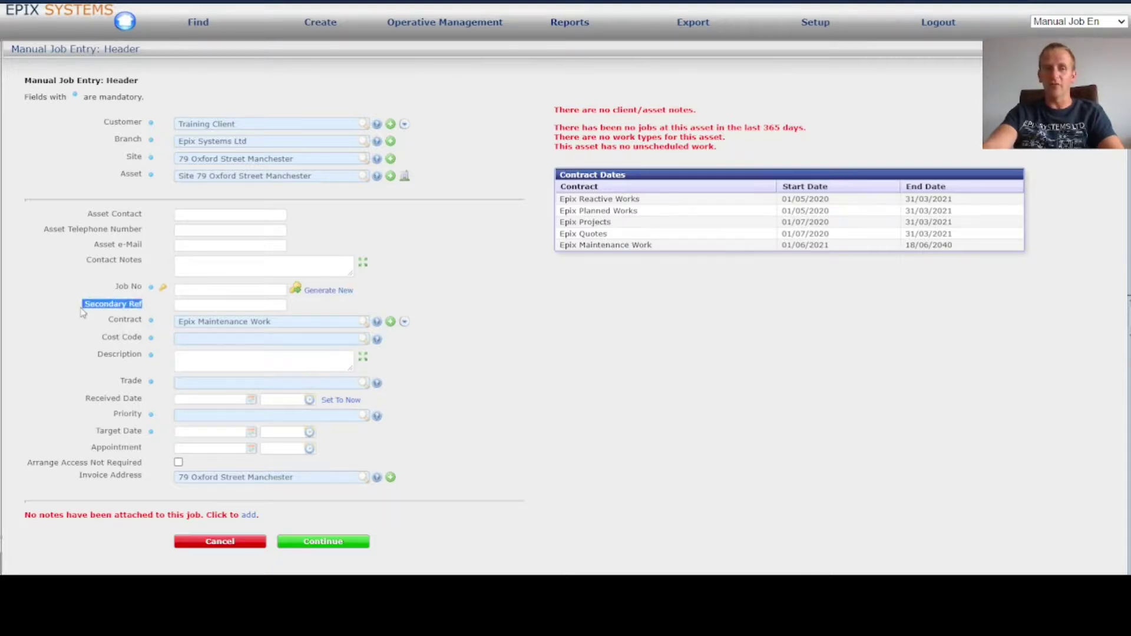
{"action": "left_click", "coordinate": [195, 303]}
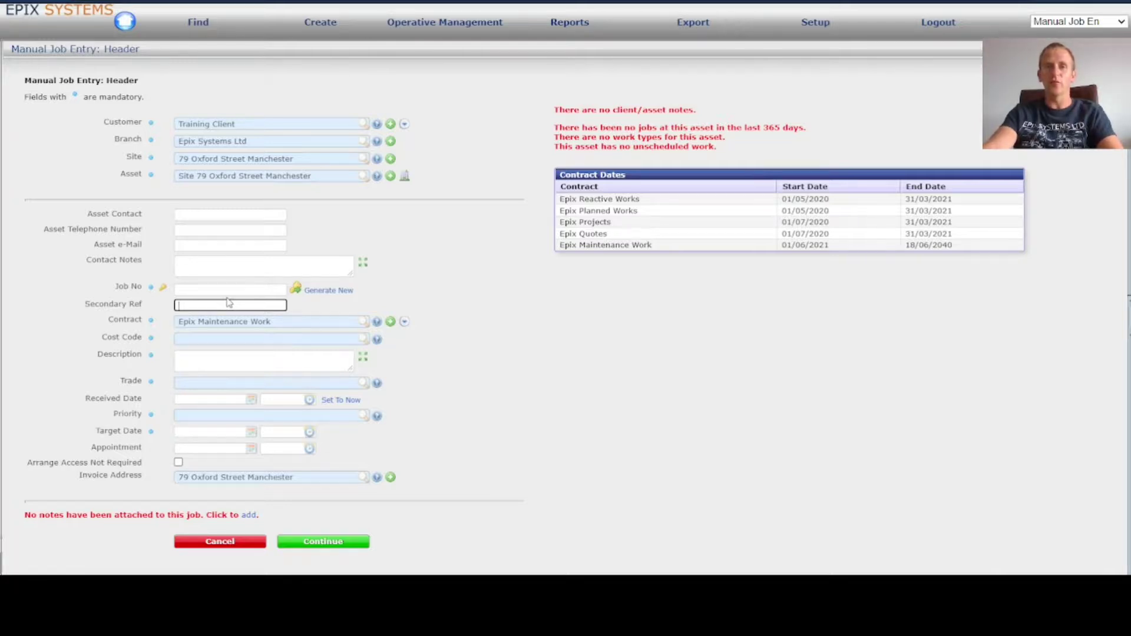
{"action": "left_click", "coordinate": [1065, 33]}
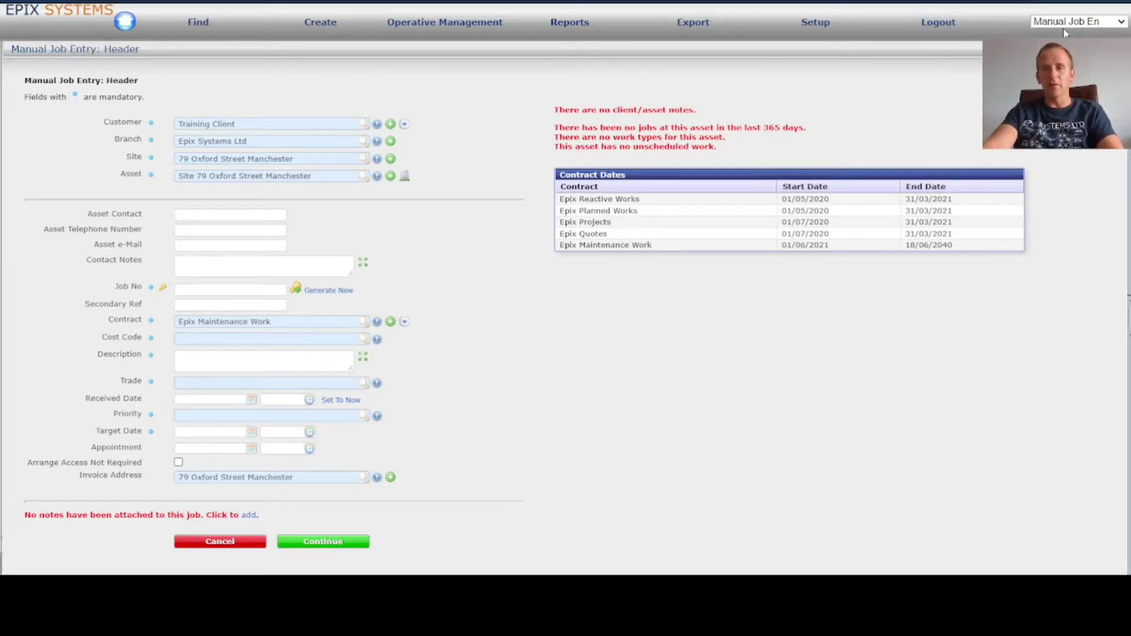
{"action": "left_click", "coordinate": [1062, 45]}
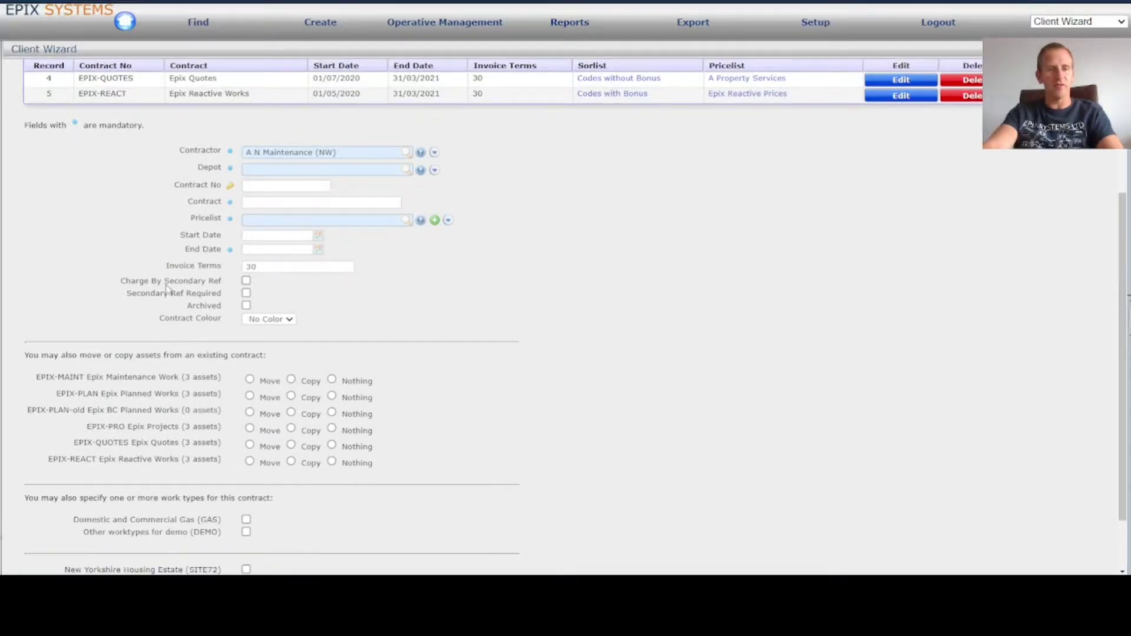
{"action": "left_click", "coordinate": [246, 281]}
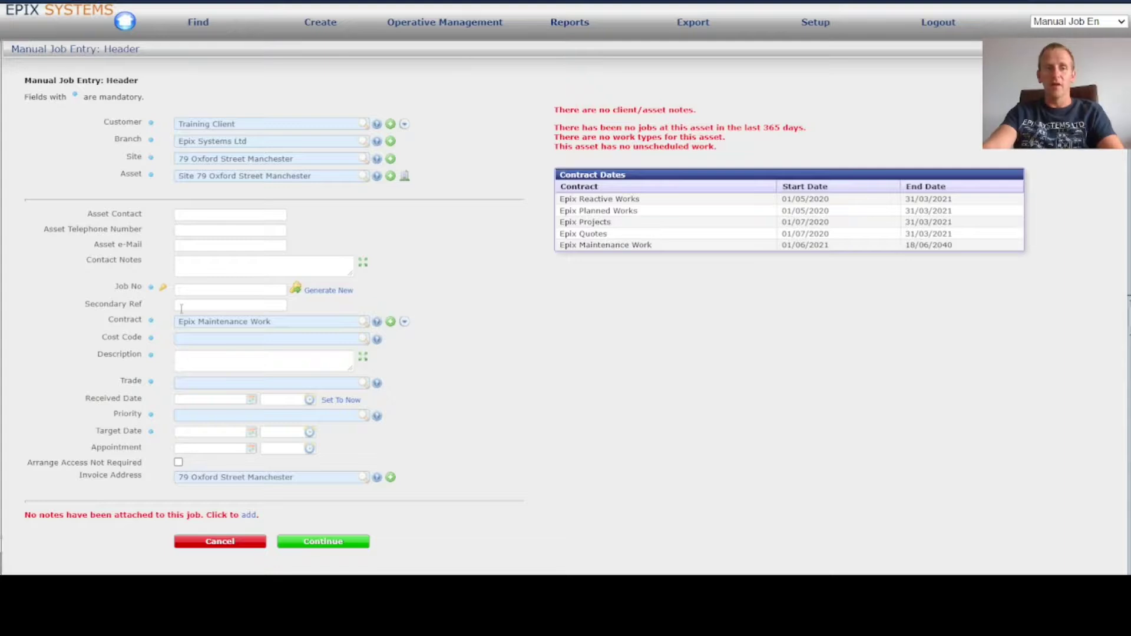
Step: Enter "Job Ref 1" as the job number and "Secondary Ref" as the secondary reference on the manual job entry
{"action": "left_click", "coordinate": [199, 288]}
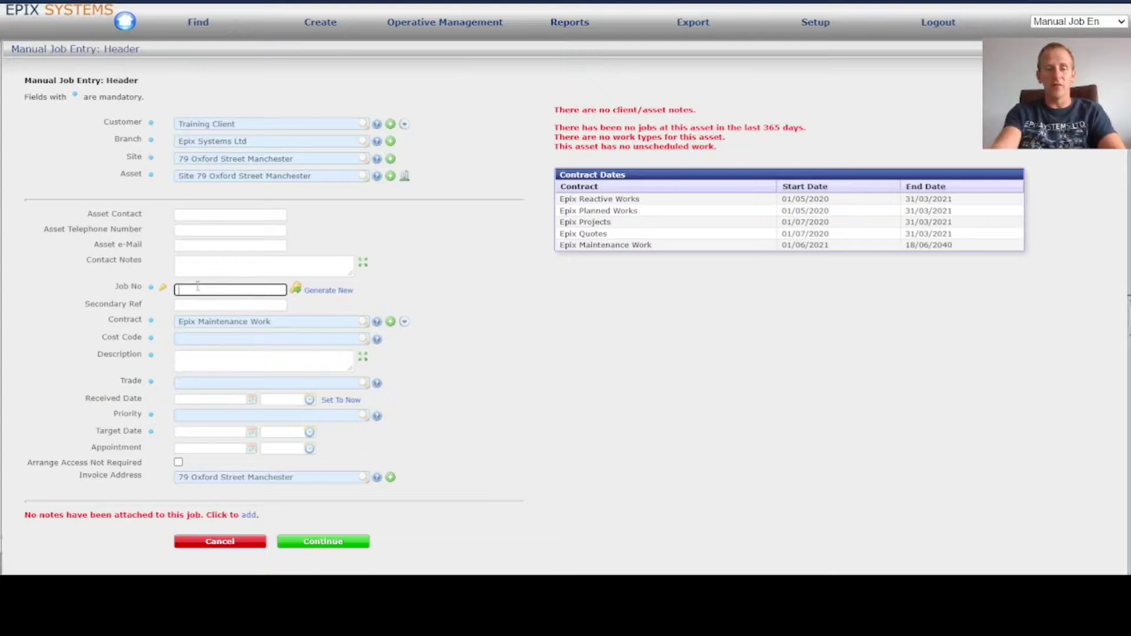
{"action": "type", "text": "Job Ref 1"}
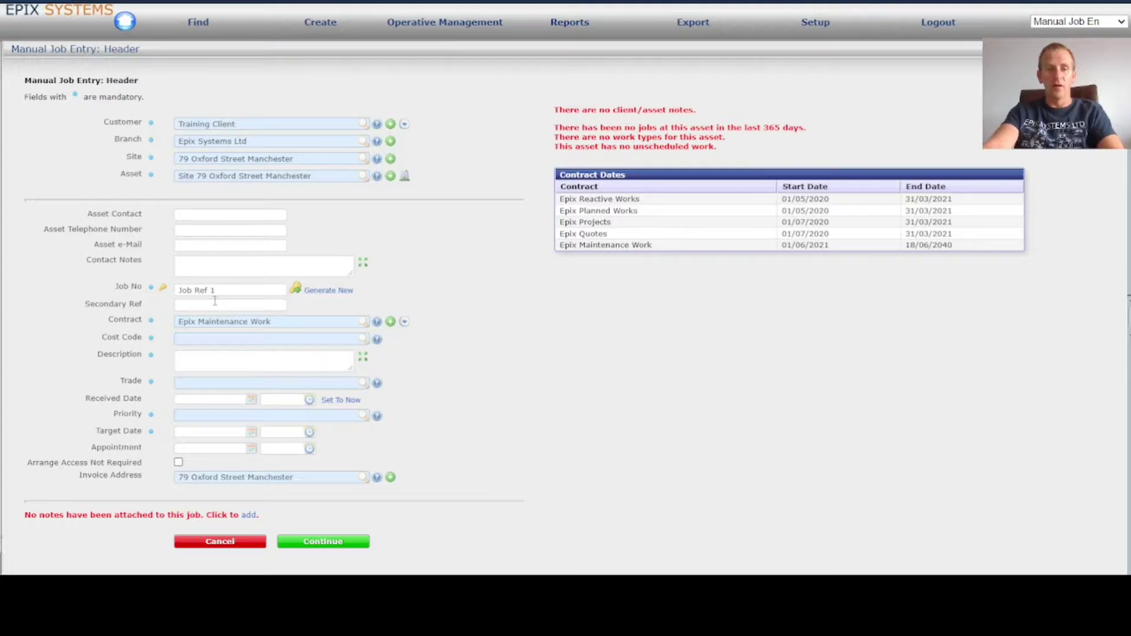
{"action": "left_click", "coordinate": [205, 303]}
{"action": "type", "text": "Secondary Ref"}
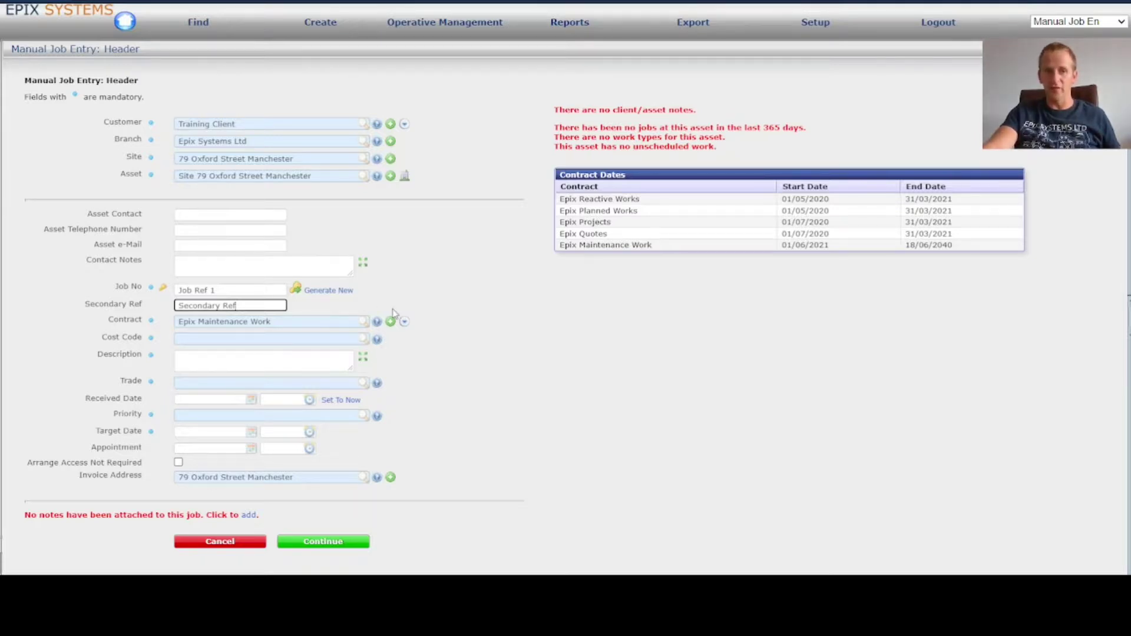
{"action": "left_click_drag", "start_coordinate": [241, 305], "coordinate": [152, 303]}
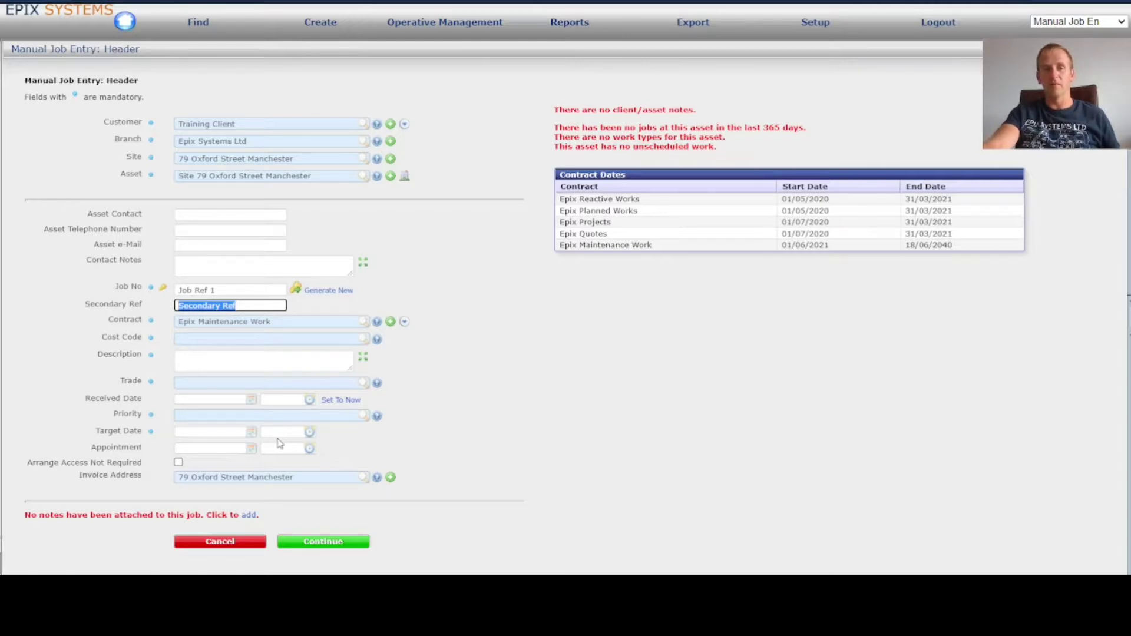
Step: Make the secondary reference required on the new contract form, and return to the job's secondary reference field
{"action": "left_click", "coordinate": [1073, 39]}
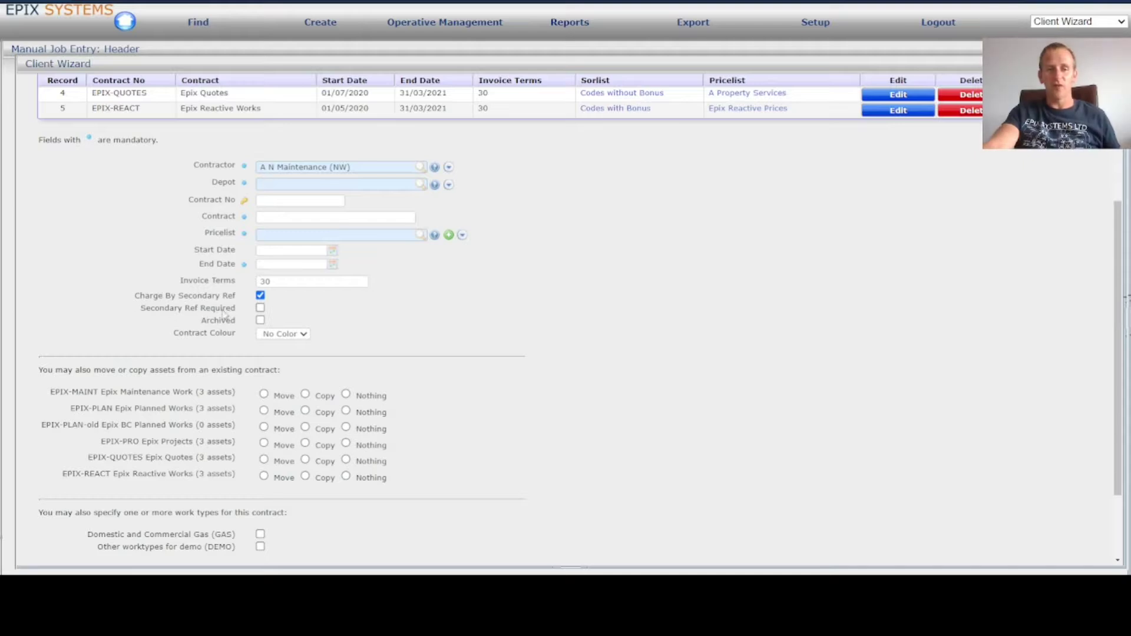
{"action": "left_click", "coordinate": [260, 308]}
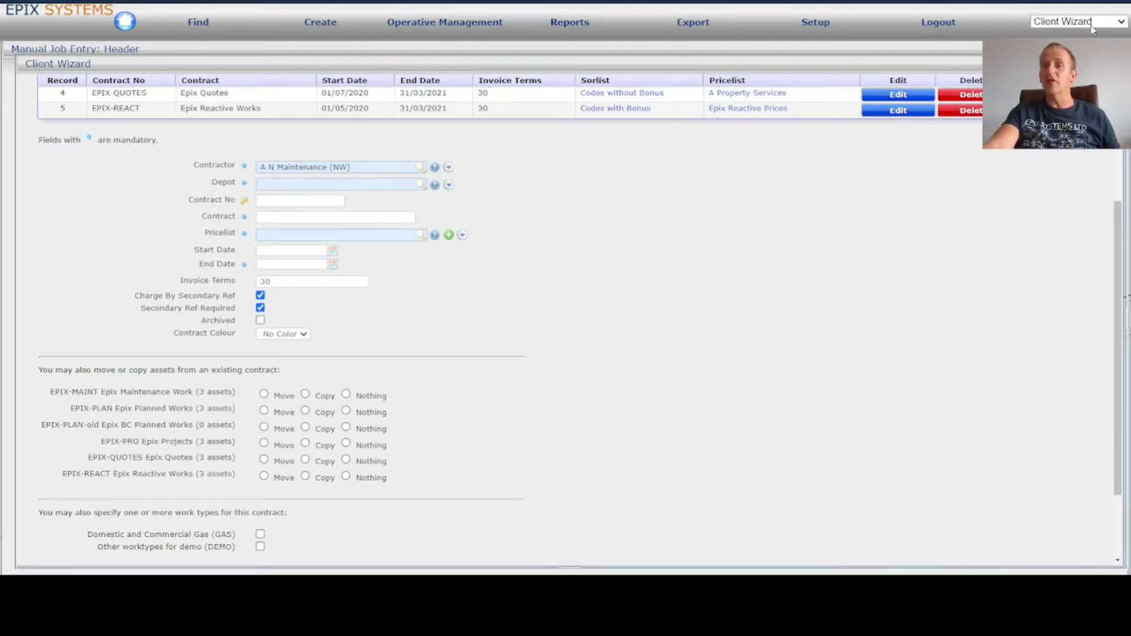
{"action": "left_click", "coordinate": [1113, 63]}
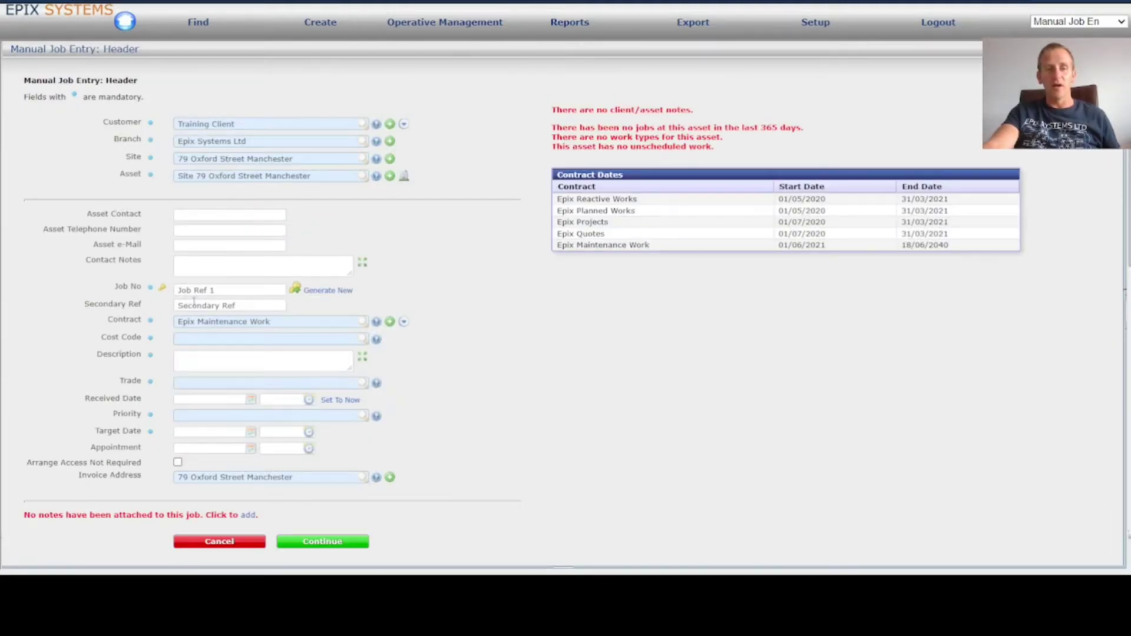
{"action": "left_click", "coordinate": [223, 303]}
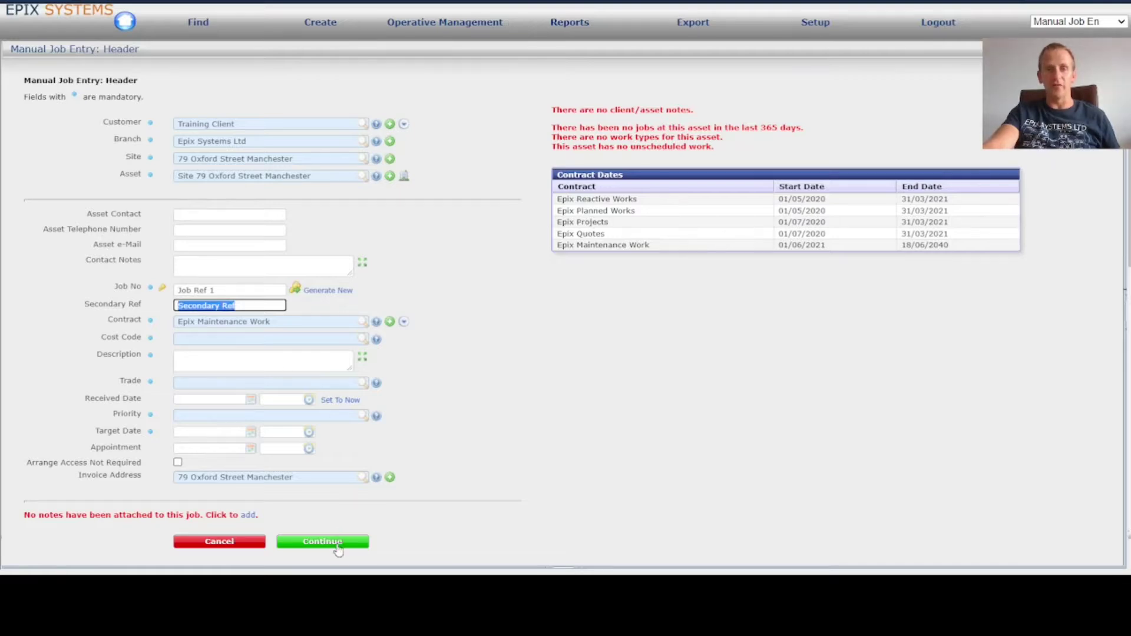
Step: Archive Training Client's EPIX-QUOTES contract, save the update and close the client setup
{"action": "left_click", "coordinate": [1120, 26]}
{"action": "left_click", "coordinate": [1064, 45]}
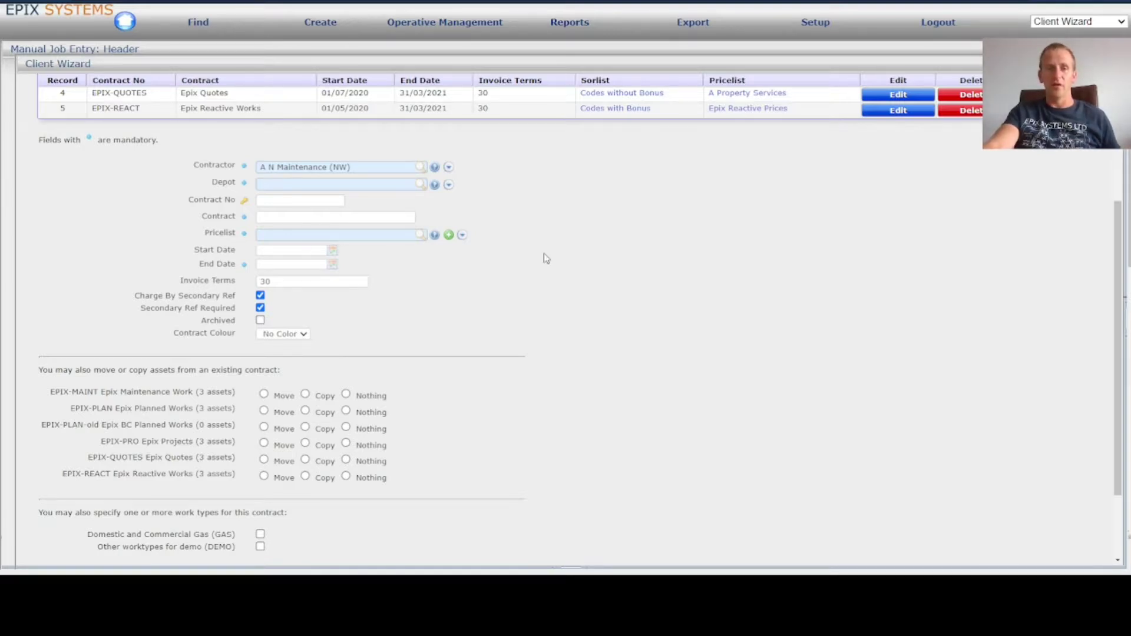
{"action": "scroll", "coordinate": [543, 253], "scroll_direction": "up", "scroll_amount": 3}
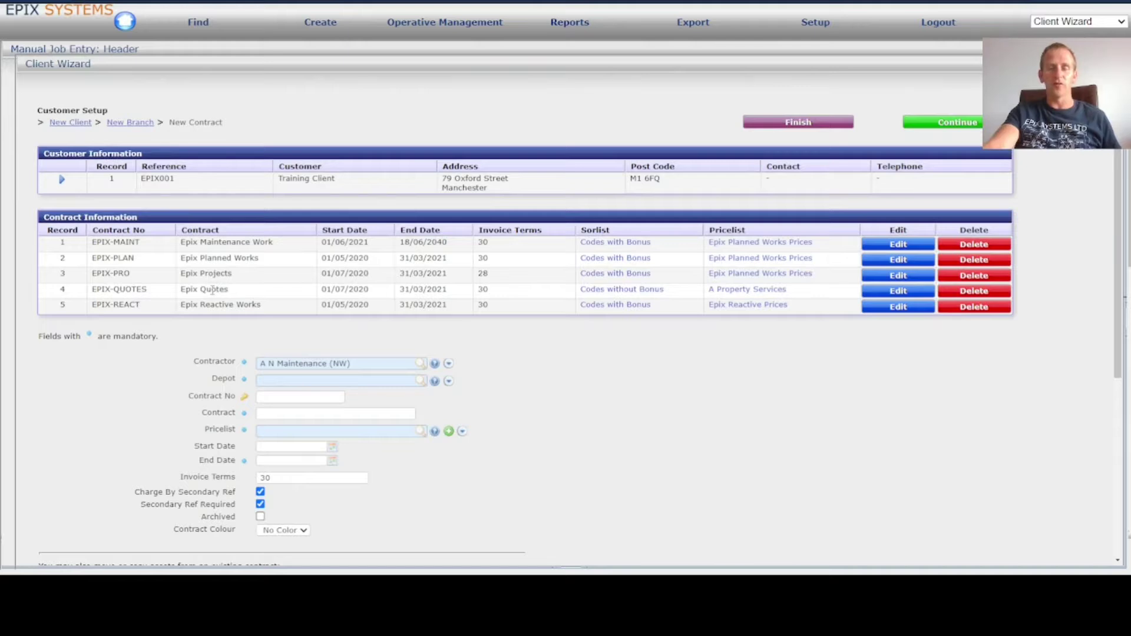
{"action": "left_click", "coordinate": [898, 291]}
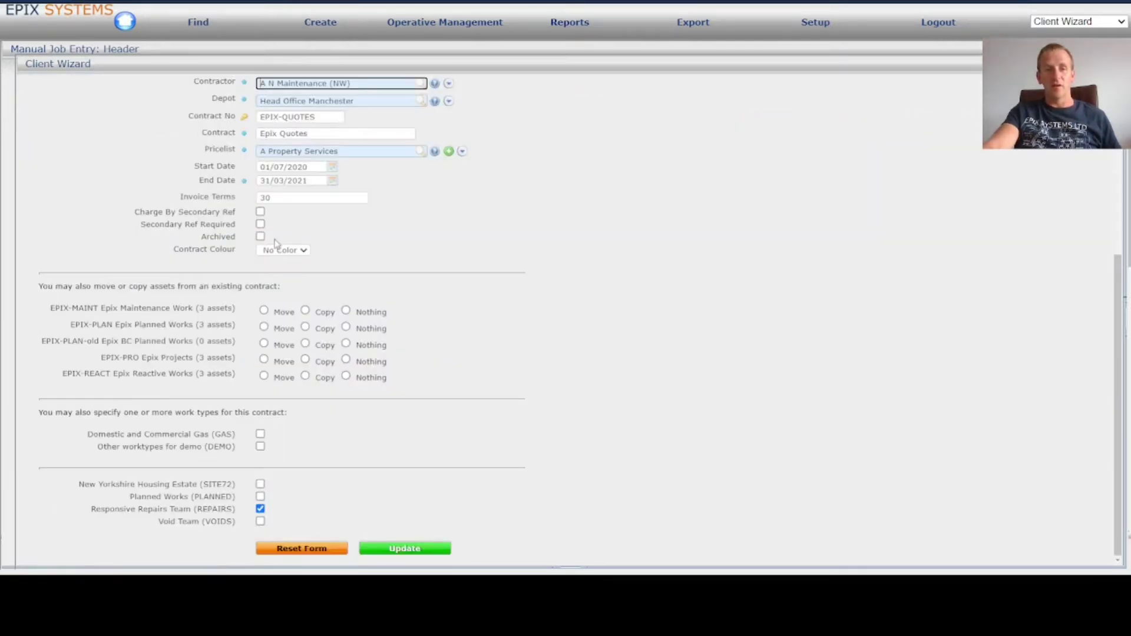
{"action": "left_click", "coordinate": [261, 237]}
{"action": "left_click", "coordinate": [409, 550]}
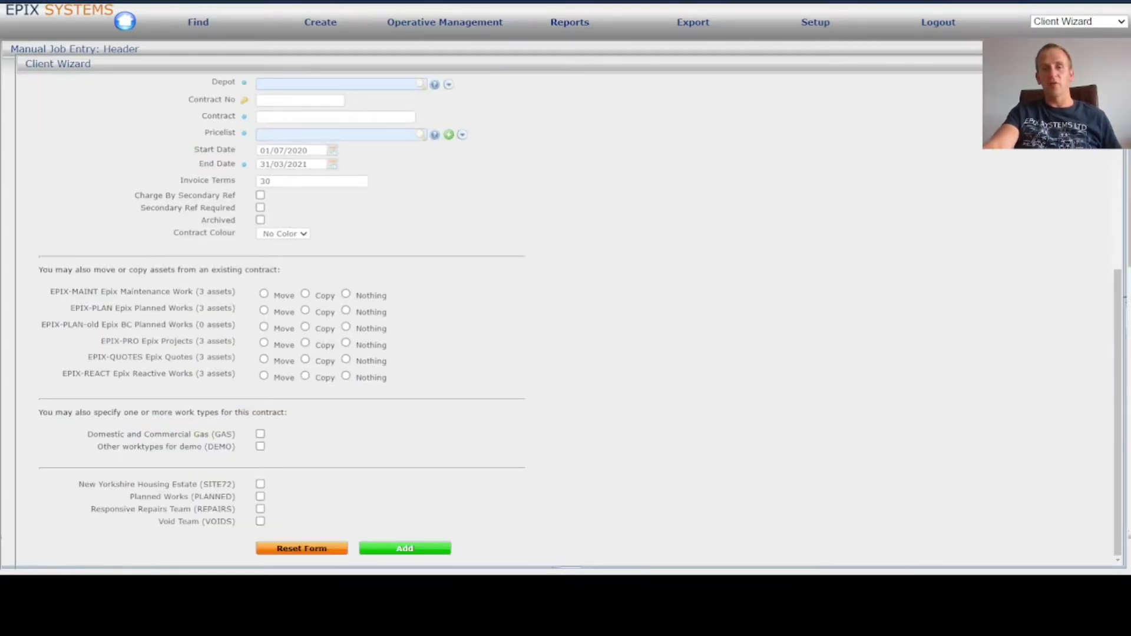
{"action": "left_click", "coordinate": [1115, 63]}
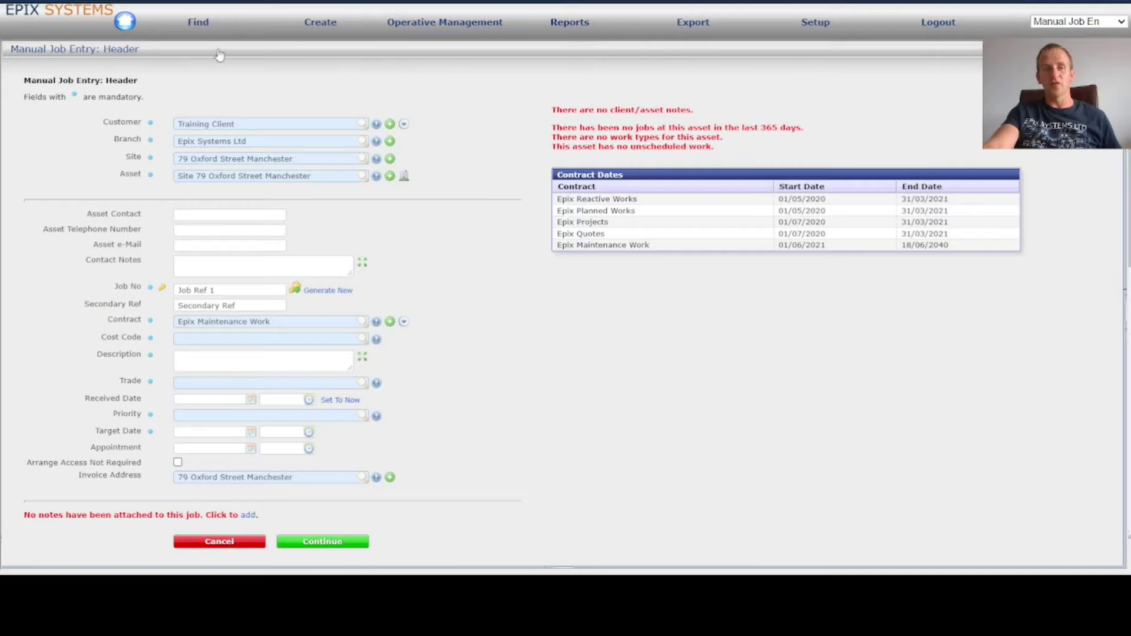
Step: Start a new manual job entry for Training Client and look up its available contracts
{"action": "left_click", "coordinate": [321, 44]}
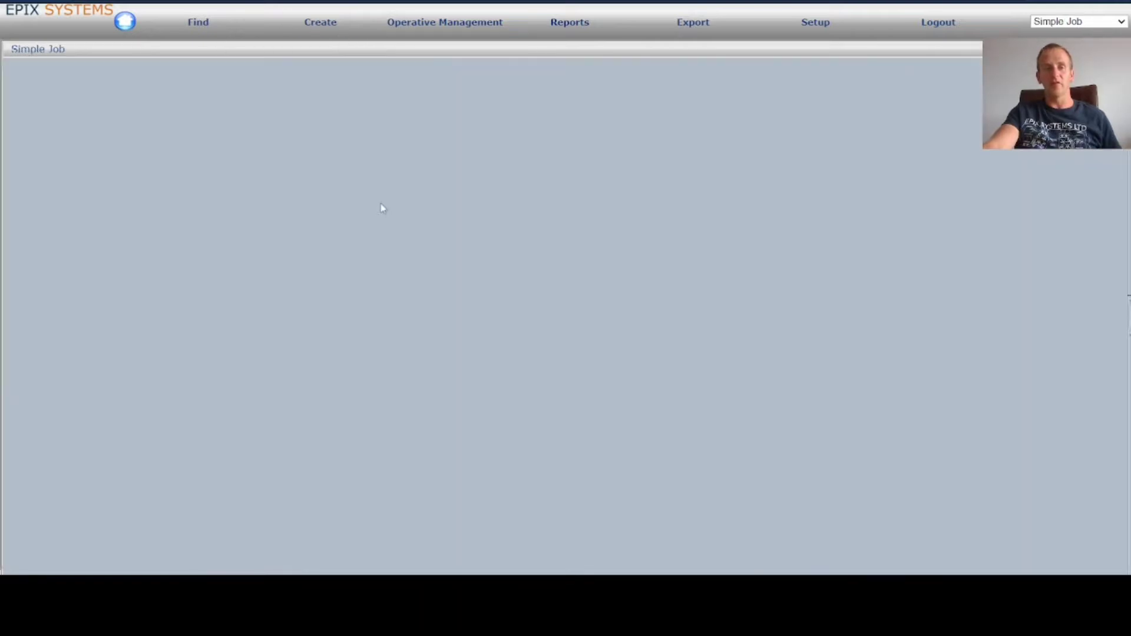
{"action": "type", "text": "training"}
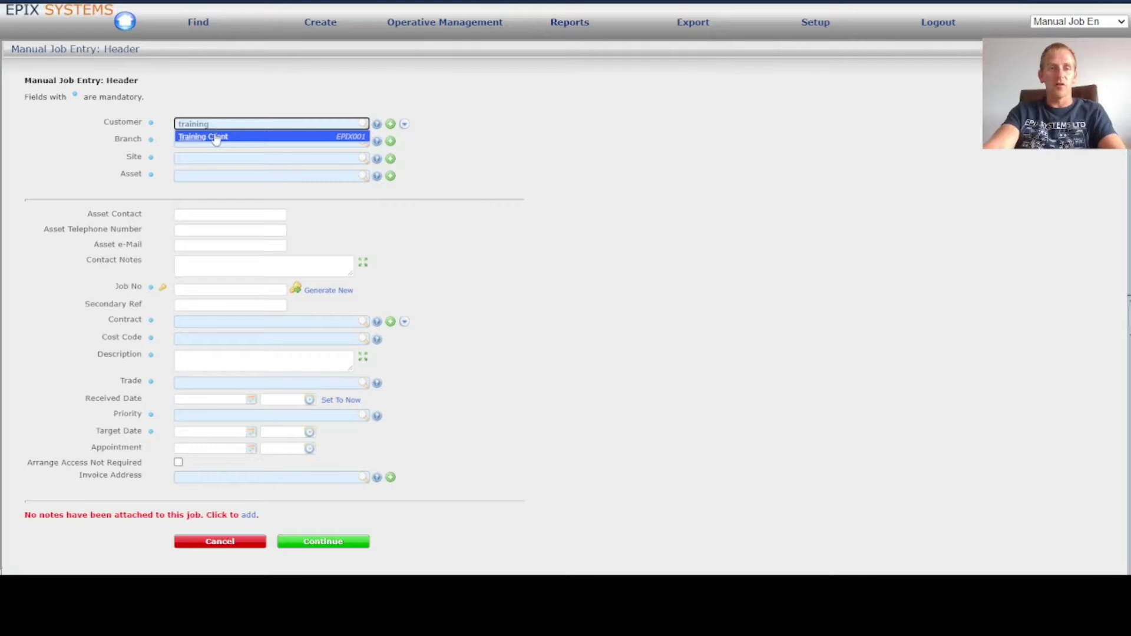
{"action": "left_click", "coordinate": [217, 137]}
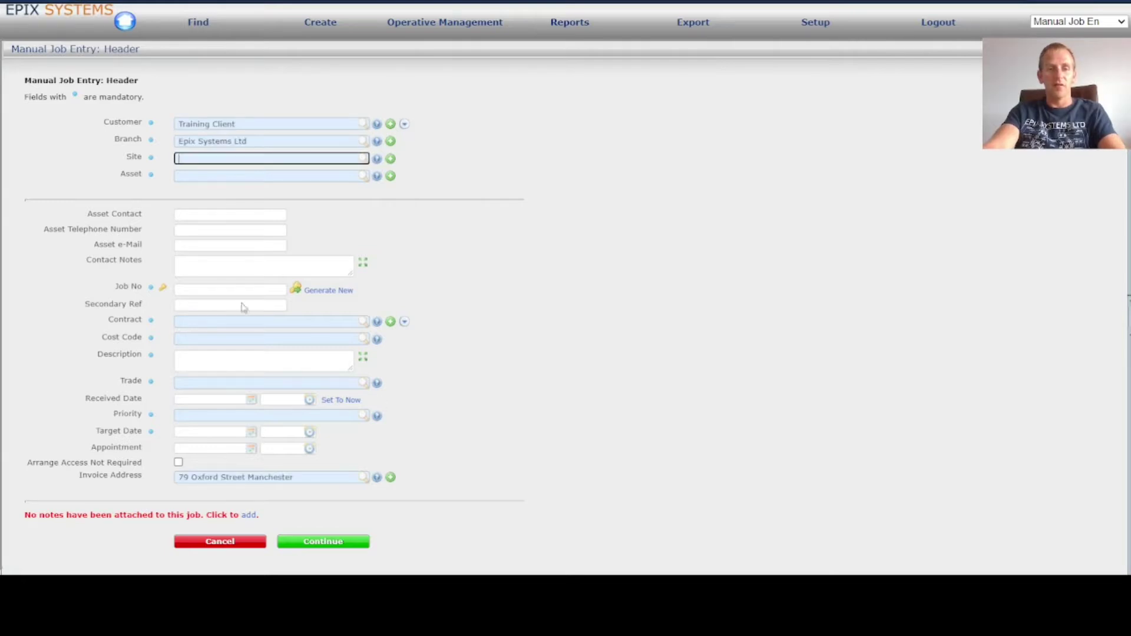
{"action": "left_click", "coordinate": [378, 322]}
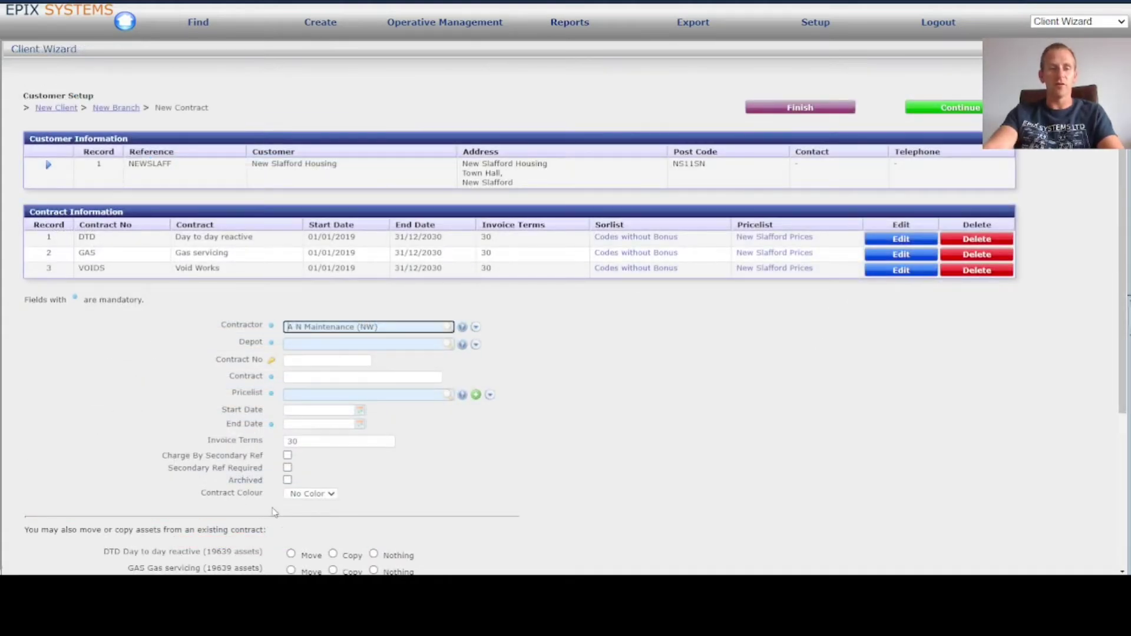
Step: Set the contract colour of New Slafford Housing's DTD Day to day reactive contract to Red and save the update
{"action": "left_click", "coordinate": [906, 240]}
{"action": "scroll", "coordinate": [212, 246], "scroll_direction": "down", "scroll_amount": 4}
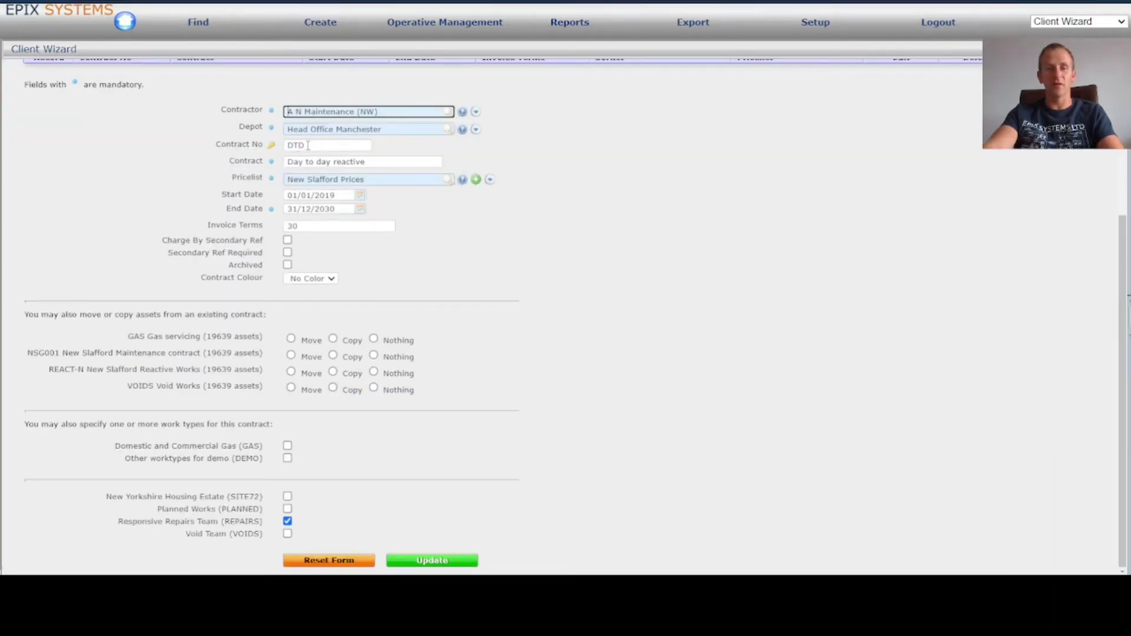
{"action": "left_click", "coordinate": [330, 286]}
{"action": "left_click", "coordinate": [330, 342]}
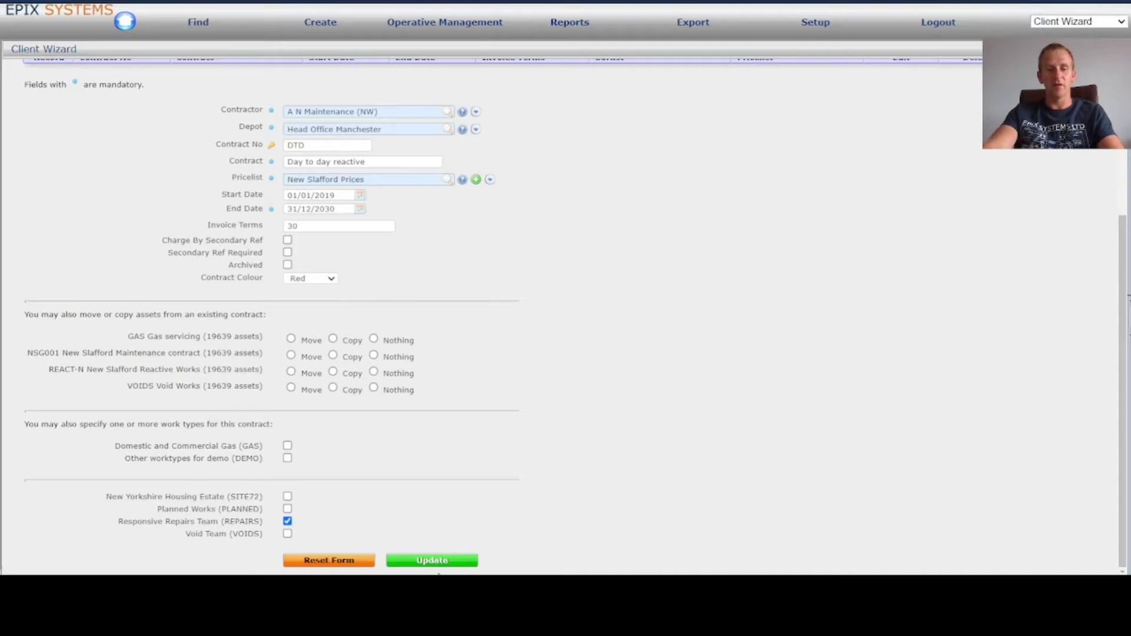
{"action": "left_click", "coordinate": [443, 560]}
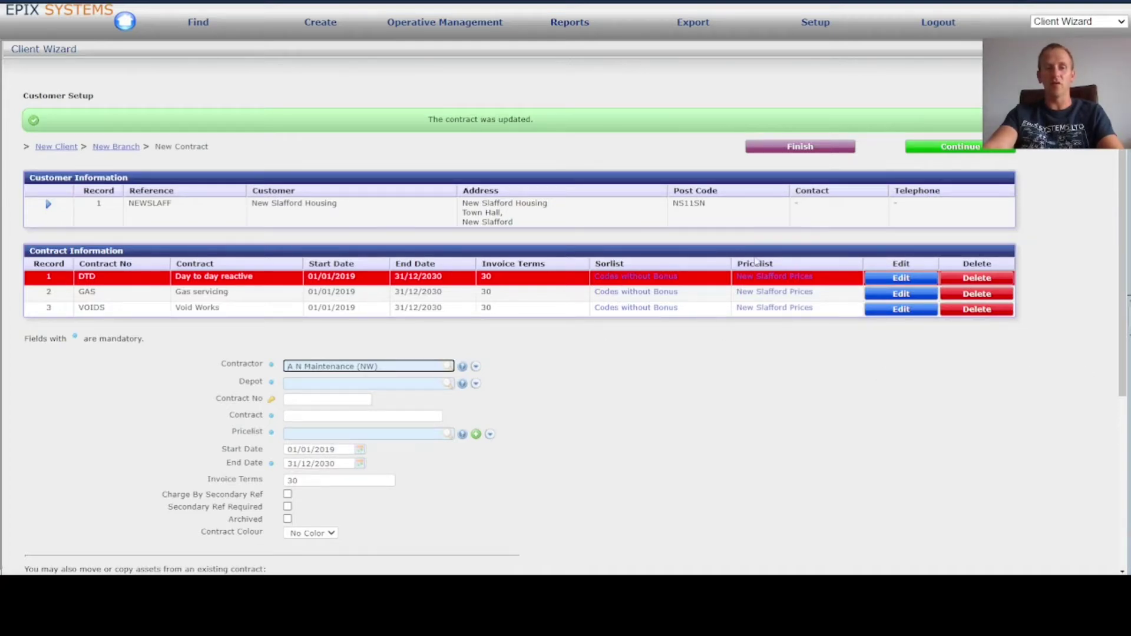
Step: Switch to the Find A Job results for New Slafford Housing, maximise them and examine how jobs on the DTD contract are coloured
{"action": "left_click", "coordinate": [1067, 25]}
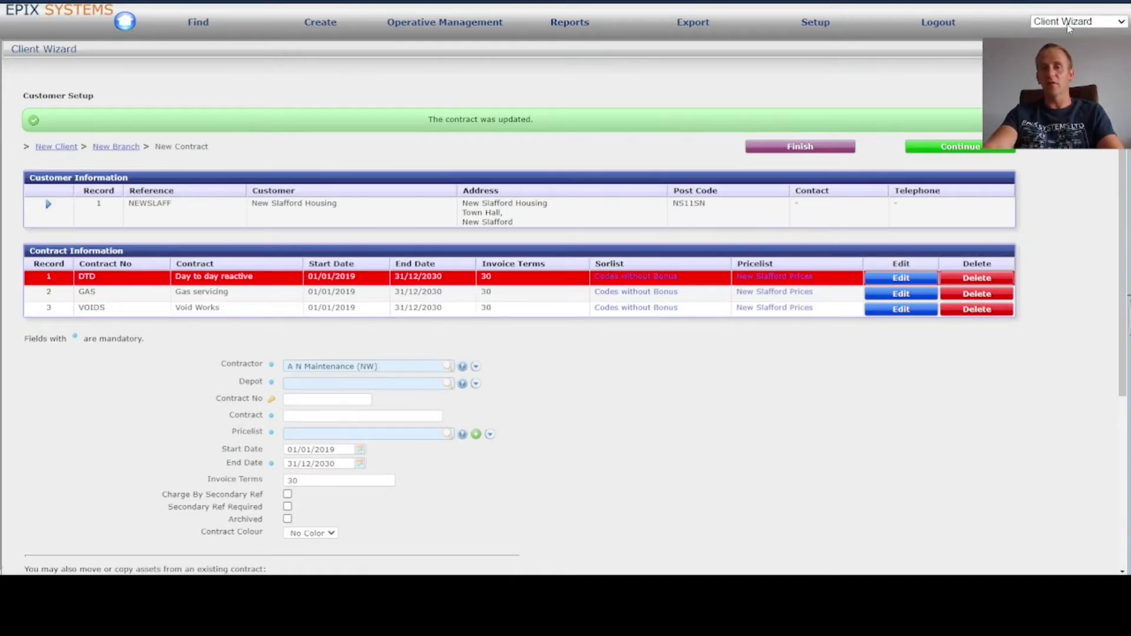
{"action": "left_click", "coordinate": [1058, 45]}
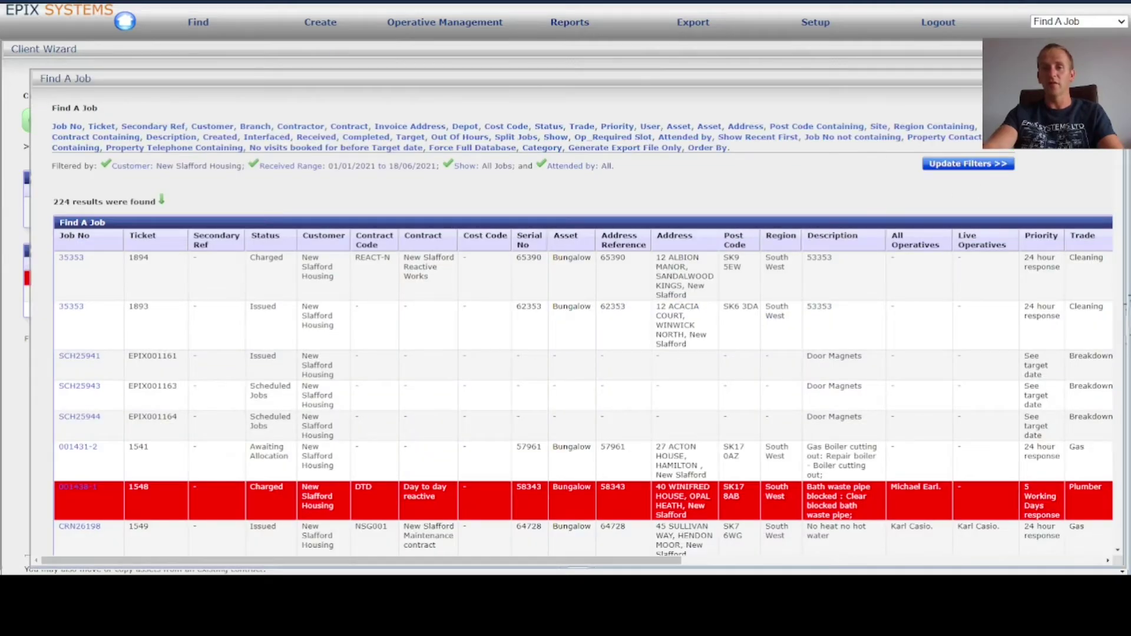
{"action": "left_click", "coordinate": [1094, 79]}
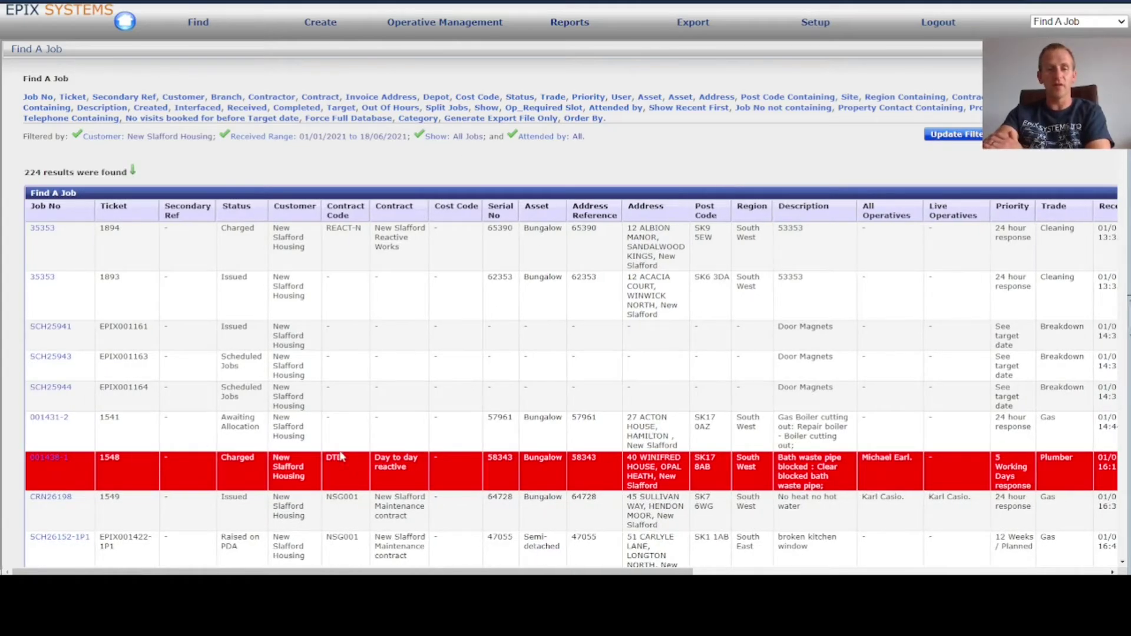
{"action": "scroll", "coordinate": [340, 457], "scroll_direction": "down", "scroll_amount": 15}
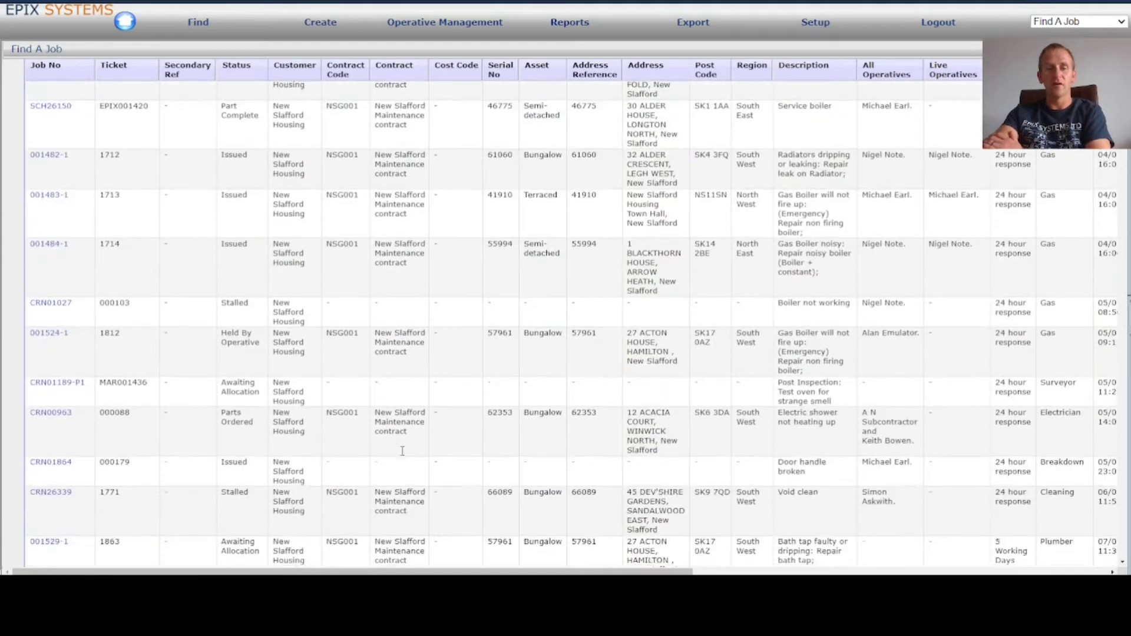
{"action": "scroll", "coordinate": [402, 451], "scroll_direction": "down", "scroll_amount": 15}
{"action": "left_click_drag", "start_coordinate": [1123, 218], "coordinate": [1123, 545]}
{"action": "scroll", "coordinate": [824, 433], "scroll_direction": "up", "scroll_amount": 3}
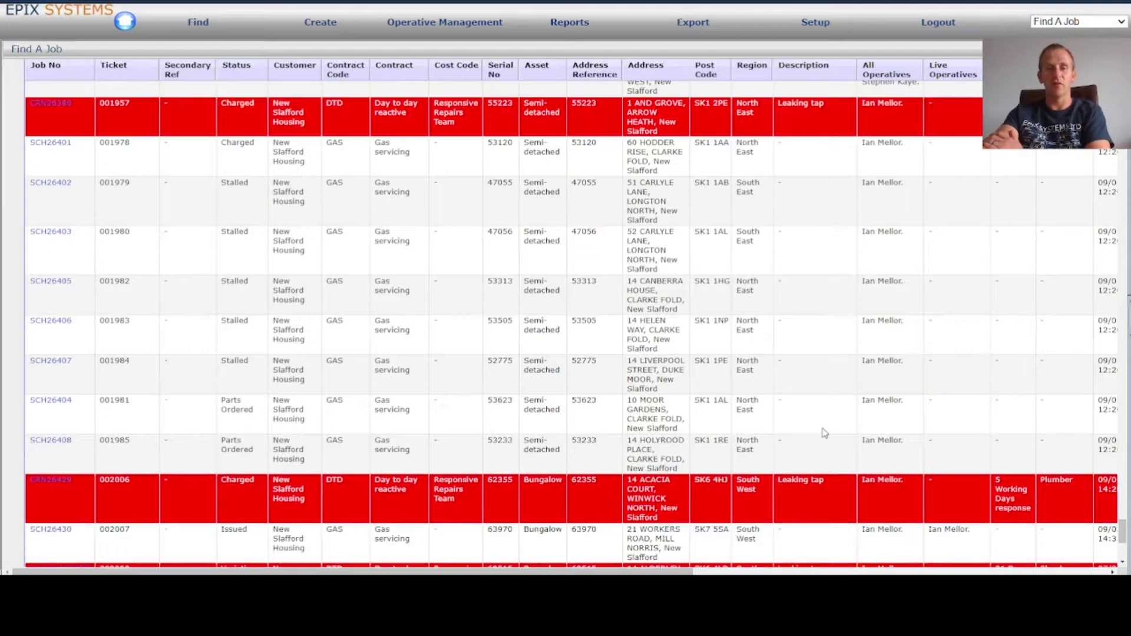
{"action": "scroll", "coordinate": [825, 433], "scroll_direction": "up", "scroll_amount": 5}
{"action": "scroll", "coordinate": [831, 425], "scroll_direction": "down", "scroll_amount": 8}
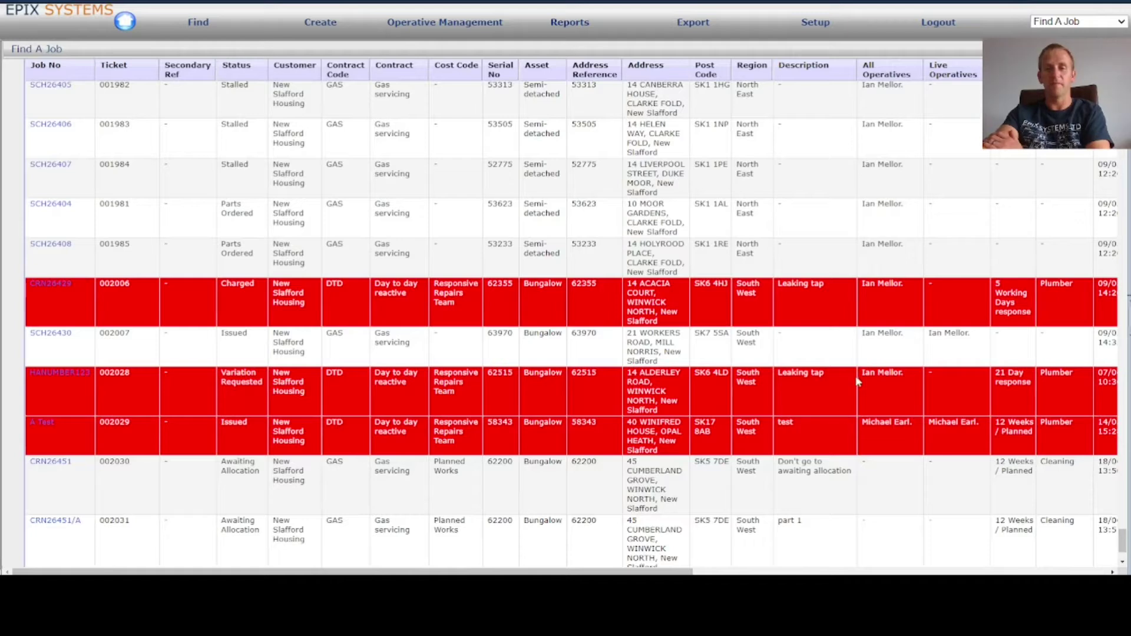